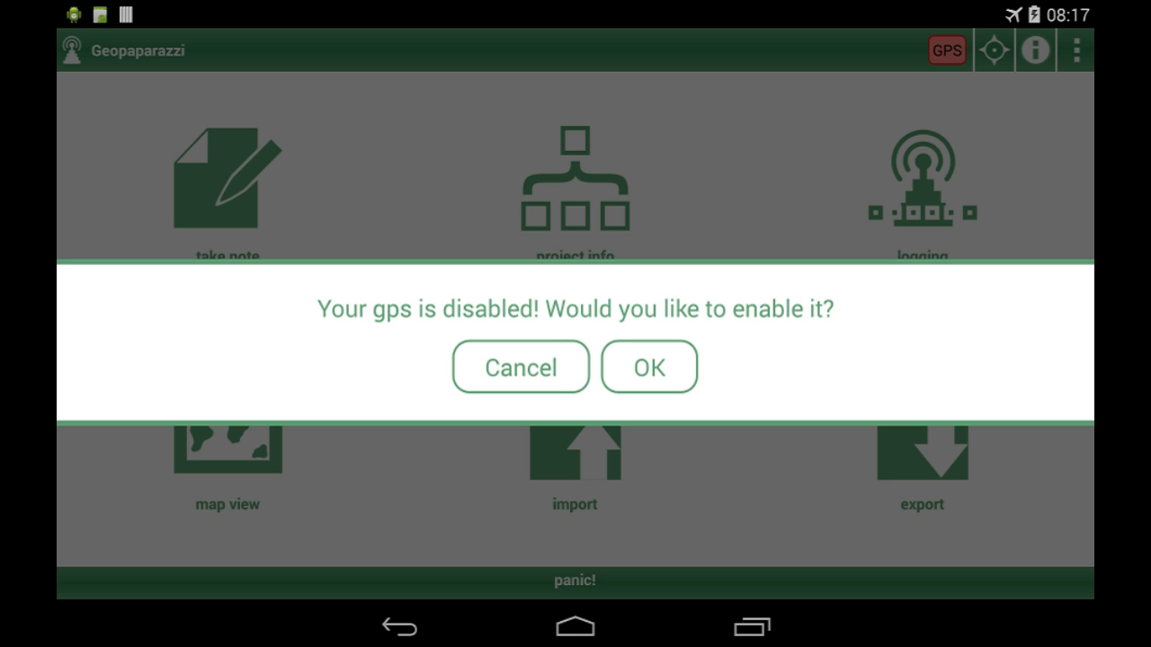
Decline enabling GPS, then replace the project creation user in the project info with the surveyor's user name and save
left_click(520, 367)
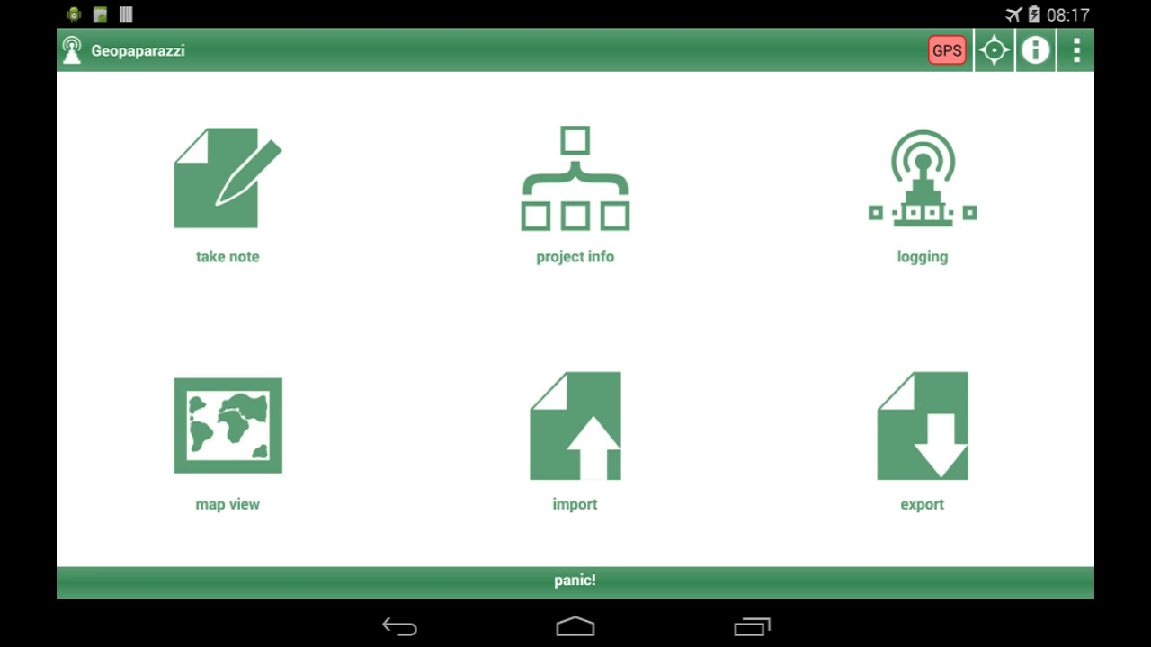
left_click(570, 211)
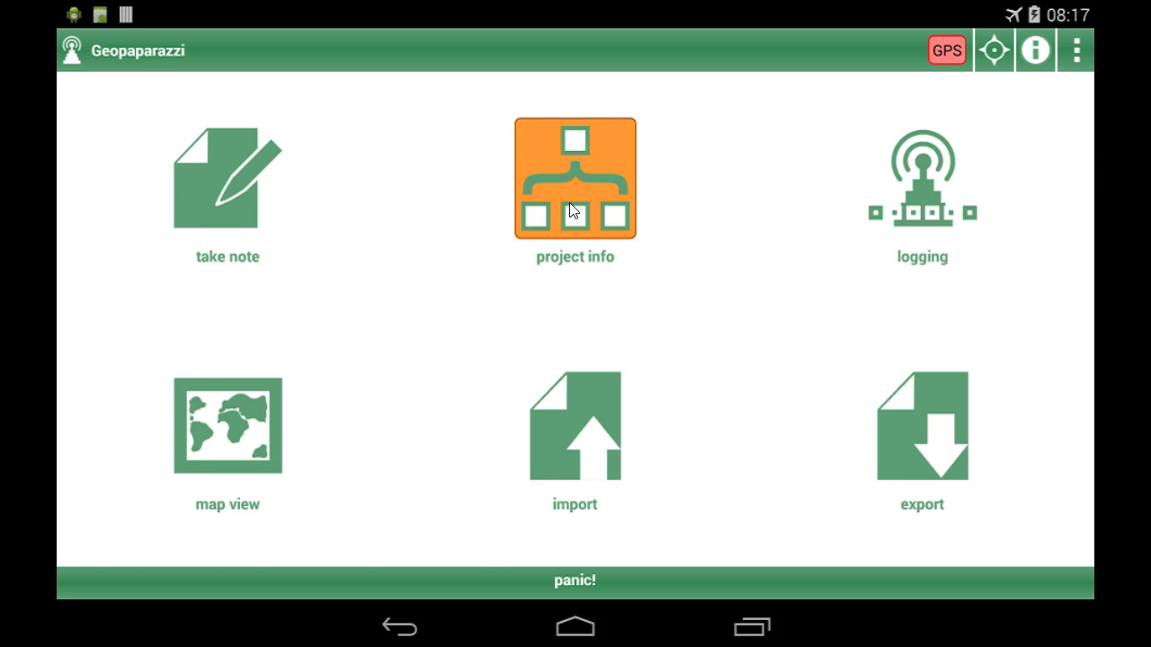
left_click(403, 125)
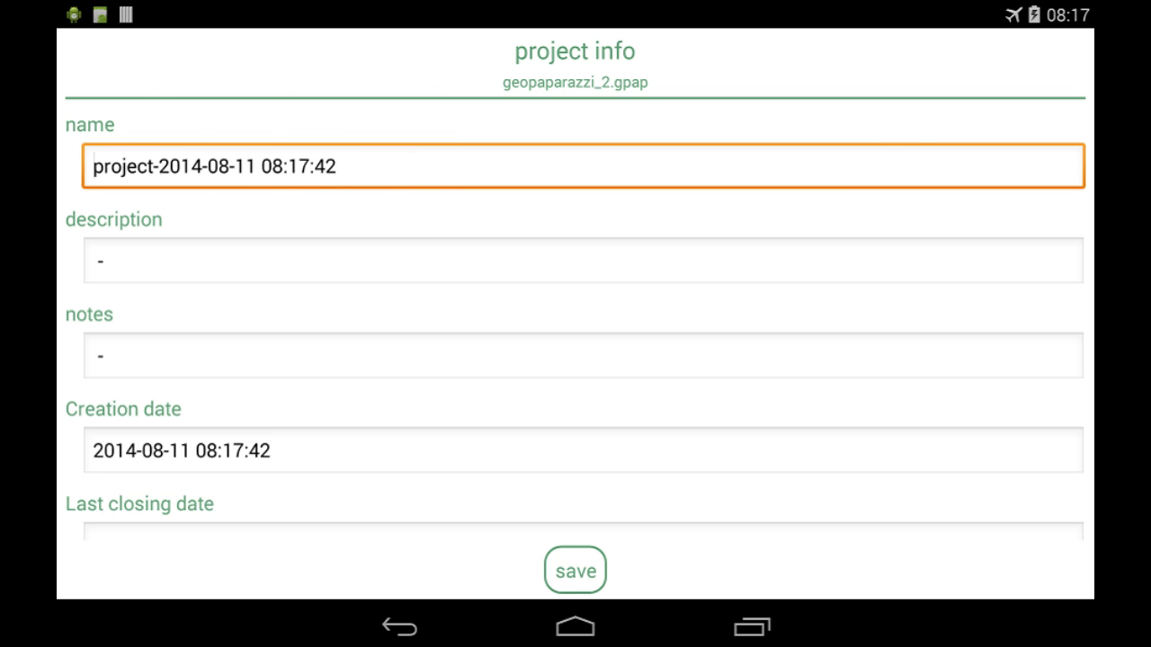
scroll(575, 360, "down", 2)
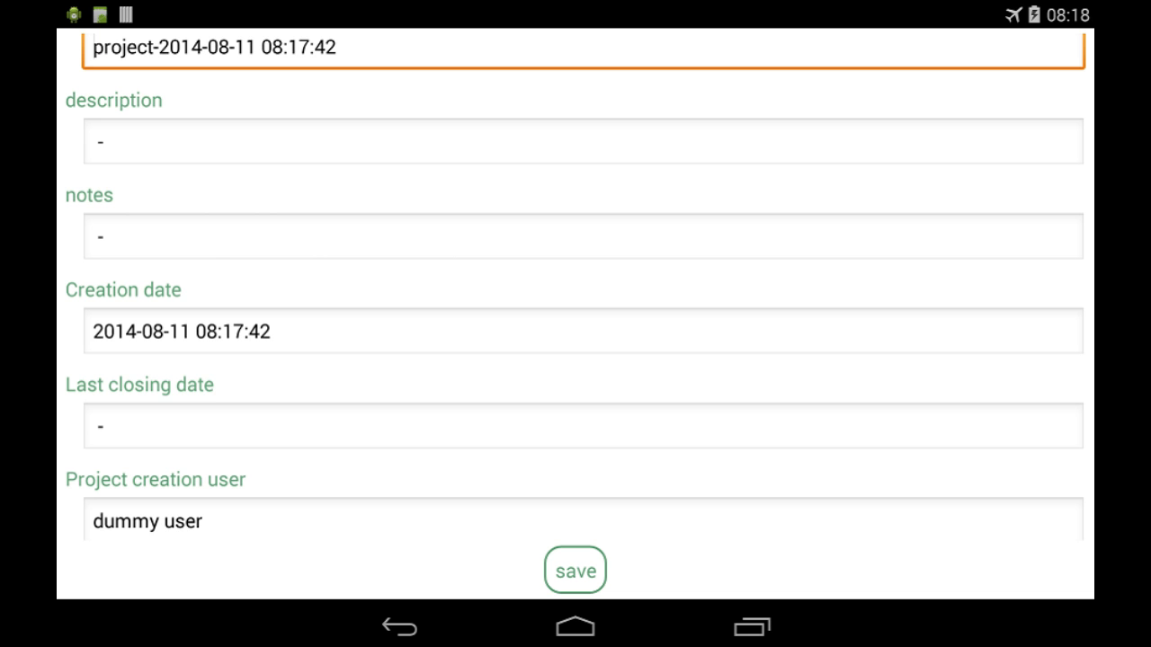
scroll(225, 318, "down", 2)
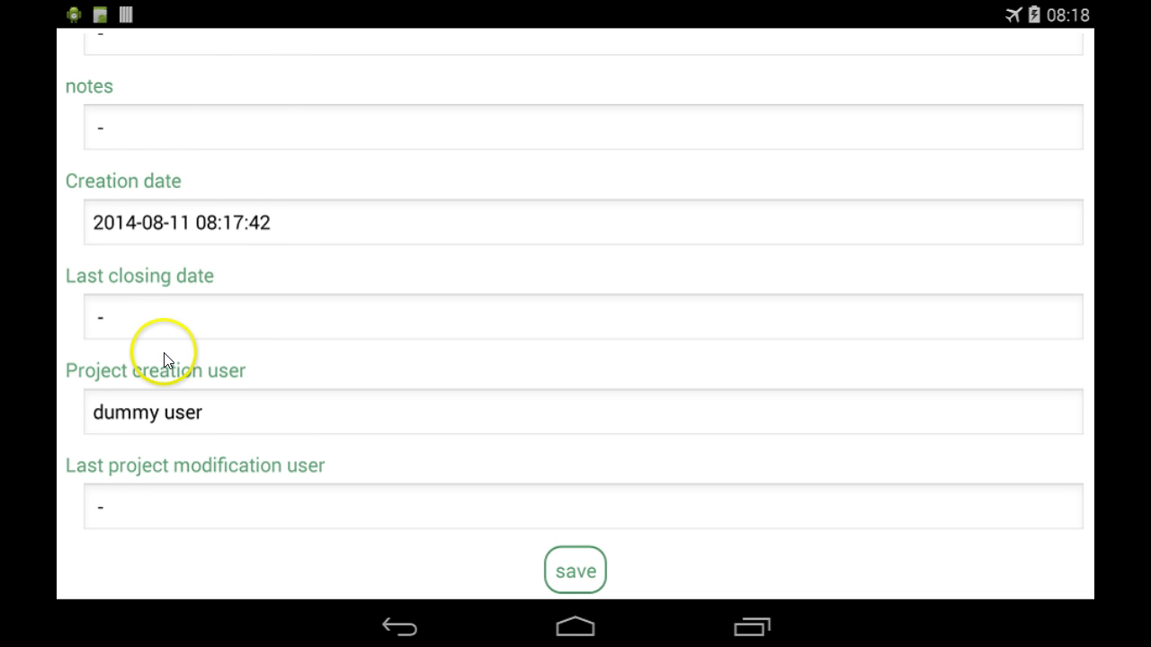
left_click(231, 419)
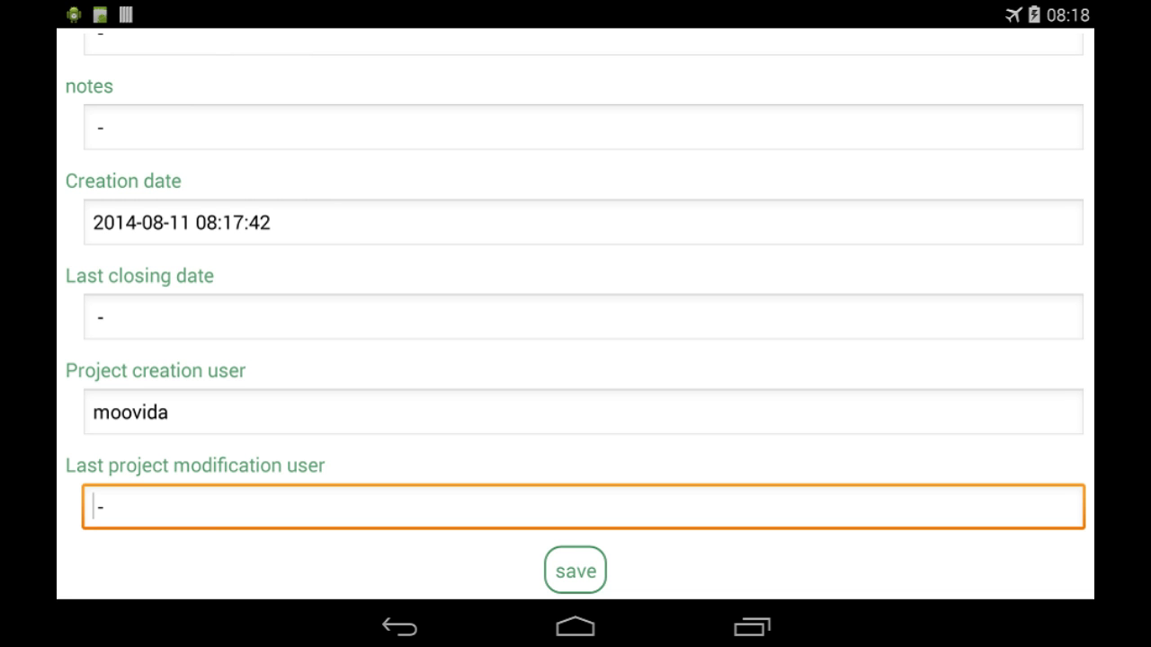
left_click(575, 570)
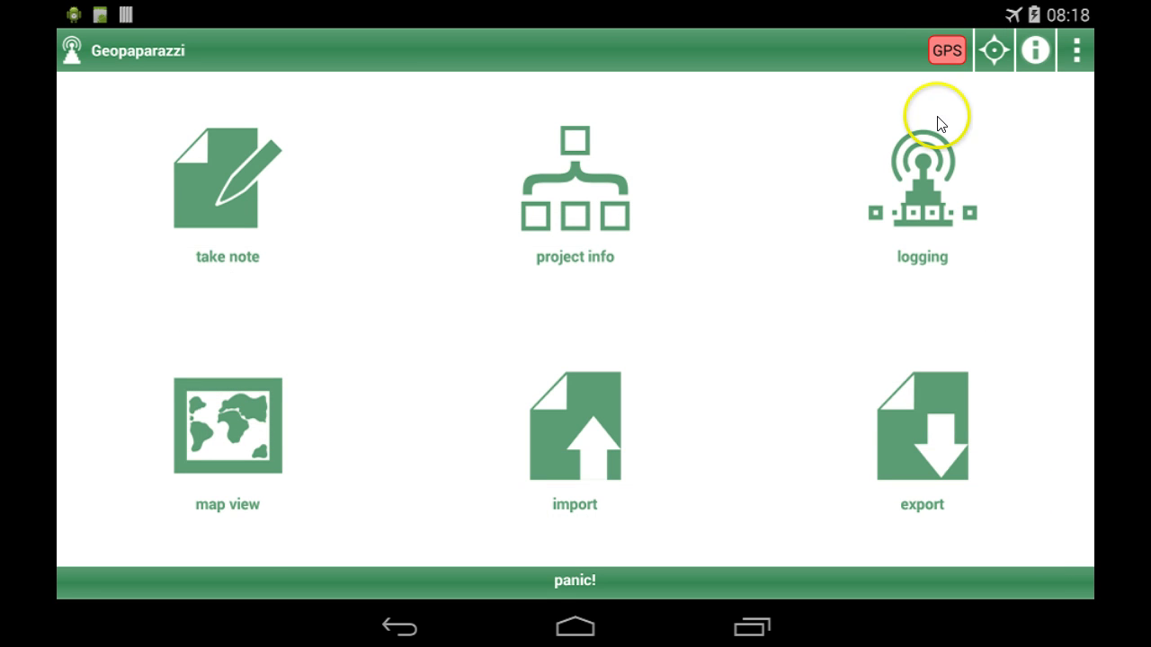
Exit Geopaparazzi, switch to ES File Explorer and look up the project file geopaparazzi_2.gpap in the refreshed sdcard folder
left_click(1075, 48)
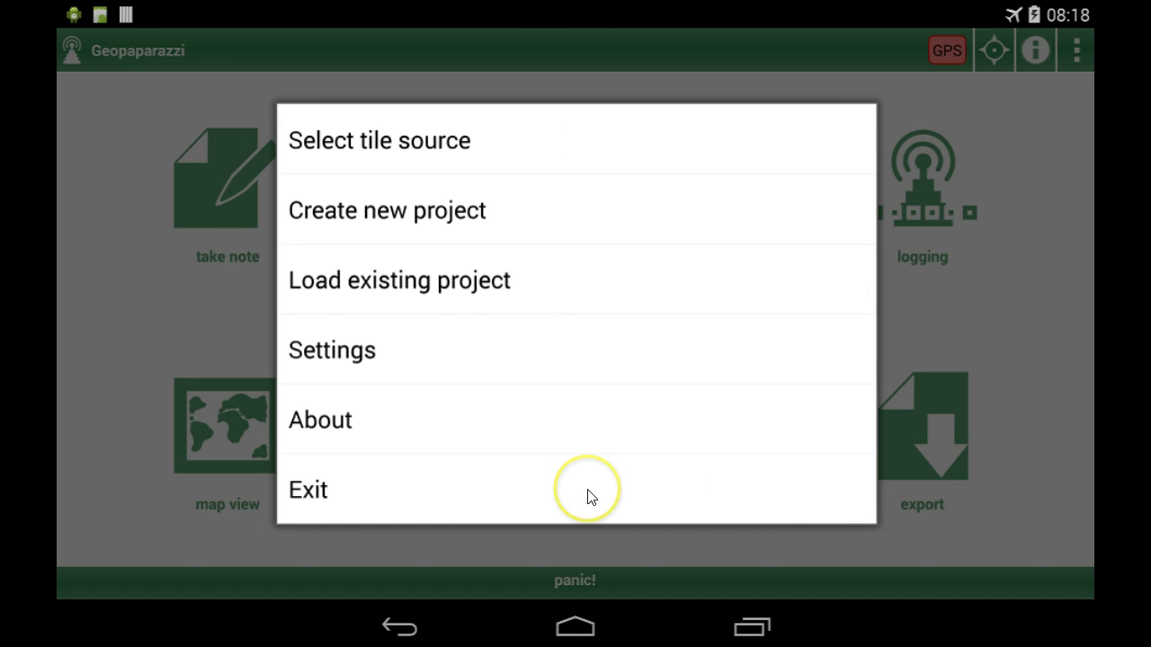
left_click(587, 490)
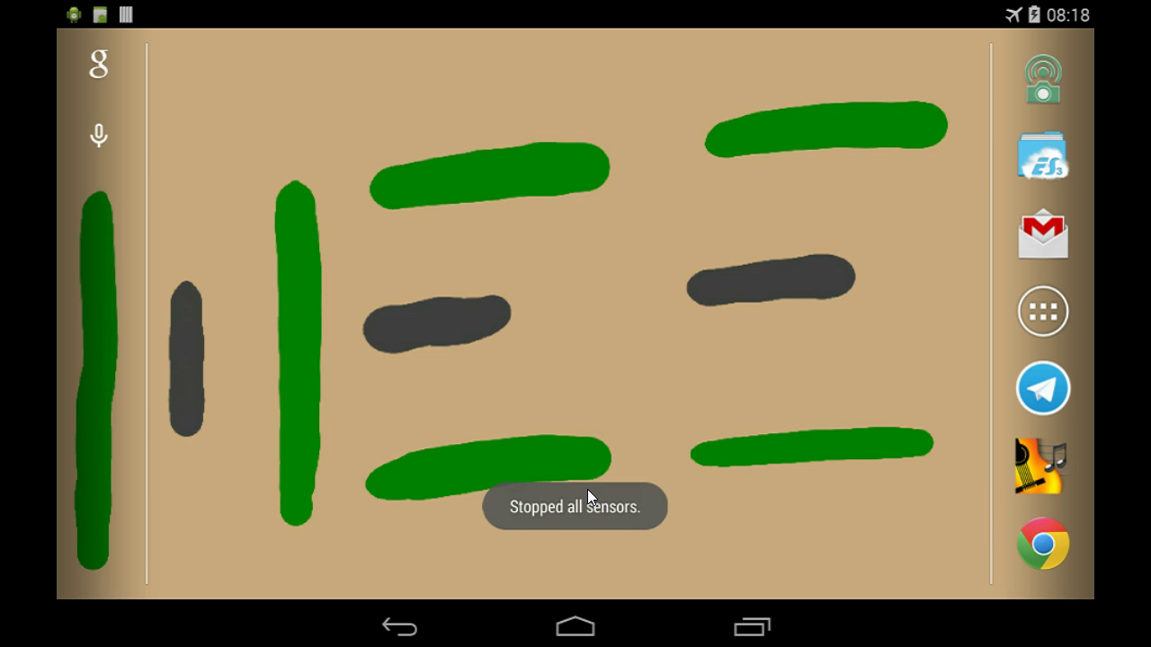
left_click(1043, 155)
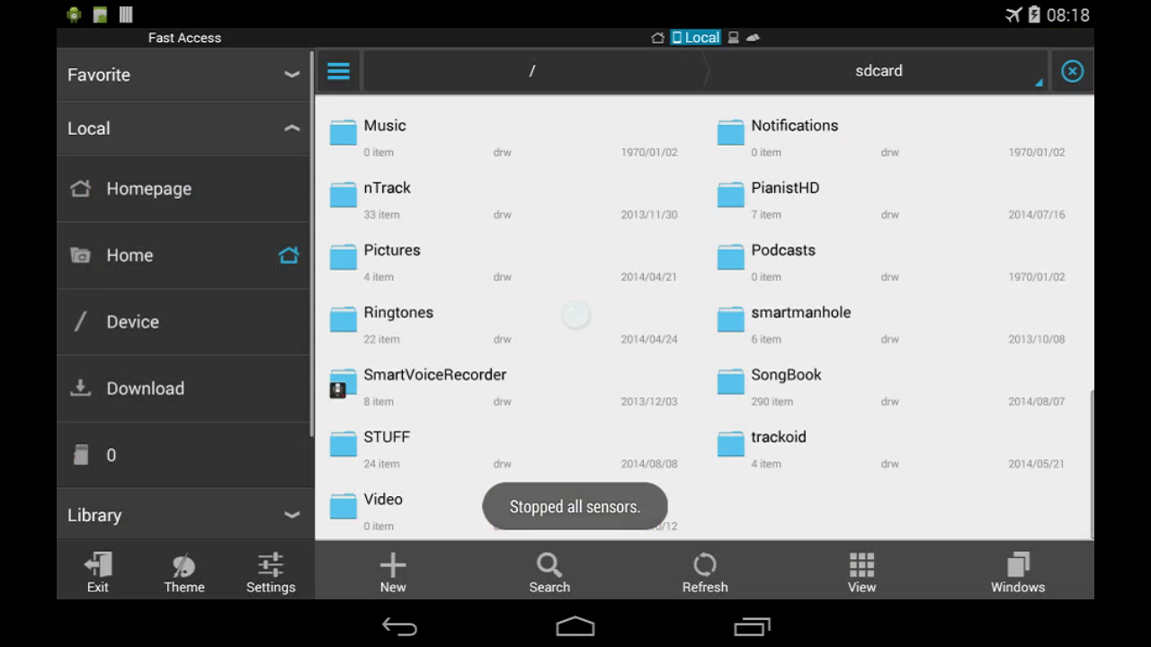
left_click(705, 572)
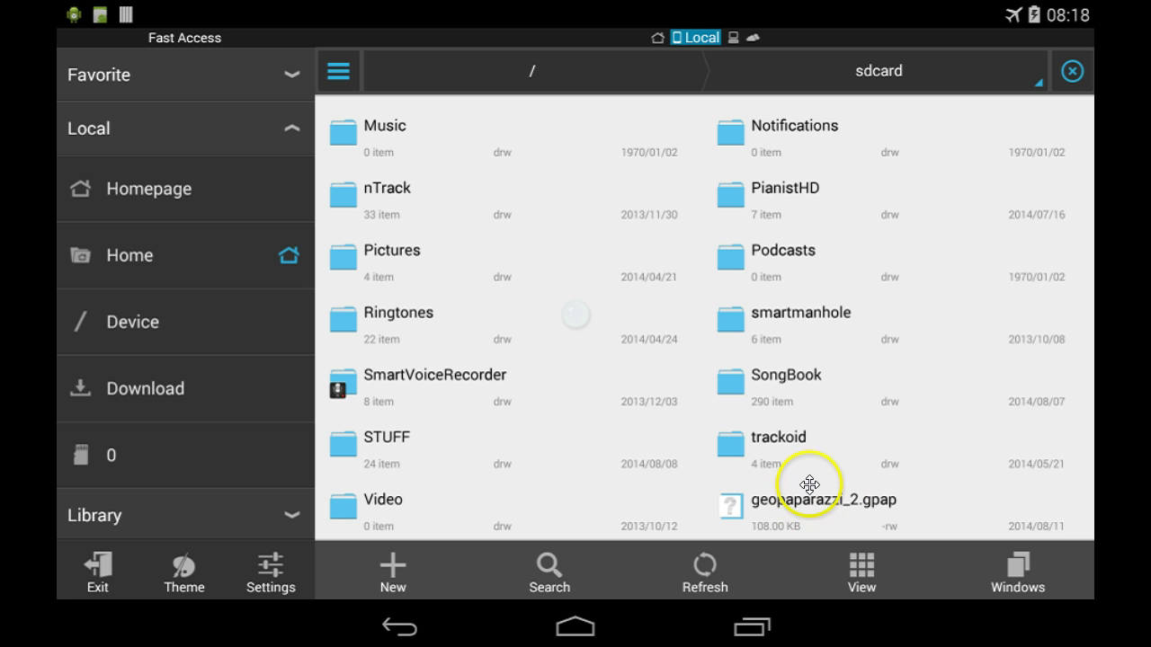
mouse_move(809, 485)
left_mouse_down()
mouse_move(793, 478)
mouse_move(822, 498)
mouse_move(864, 483)
mouse_move(828, 498)
mouse_move(848, 509)
mouse_move(836, 505)
mouse_move(905, 494)
mouse_move(803, 528)
mouse_move(806, 499)
mouse_move(860, 495)
mouse_move(491, 381)
mouse_move(494, 369)
left_mouse_up()
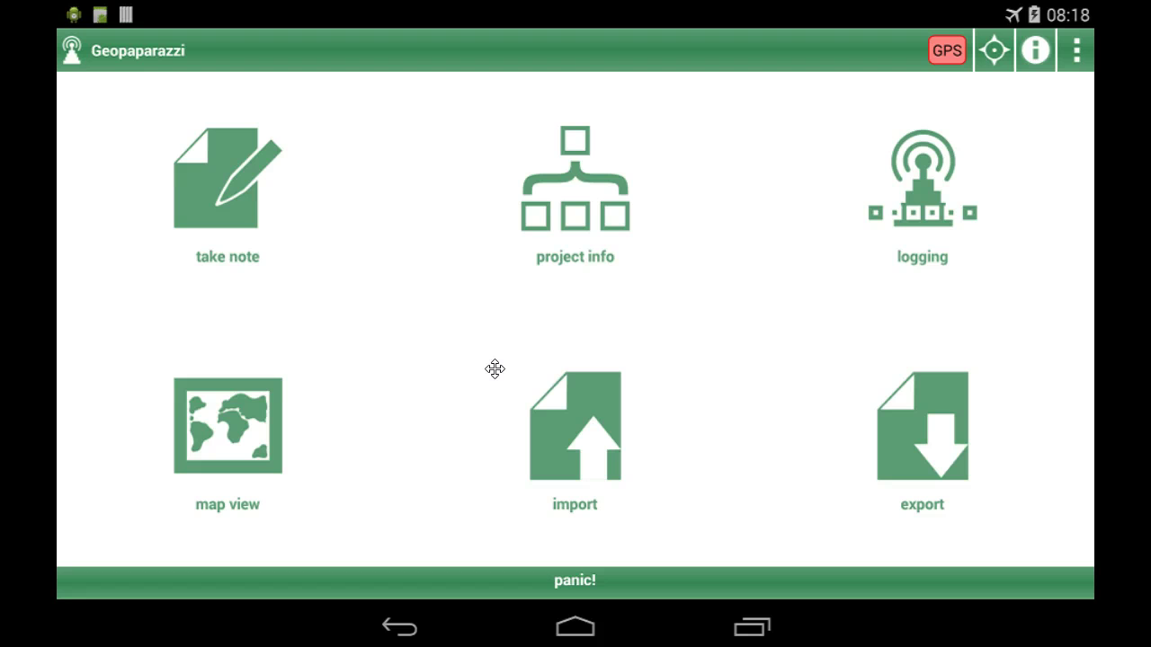
Create a new Geopaparazzi project named geopaparazzi_3
left_click(496, 365)
left_click(1075, 50)
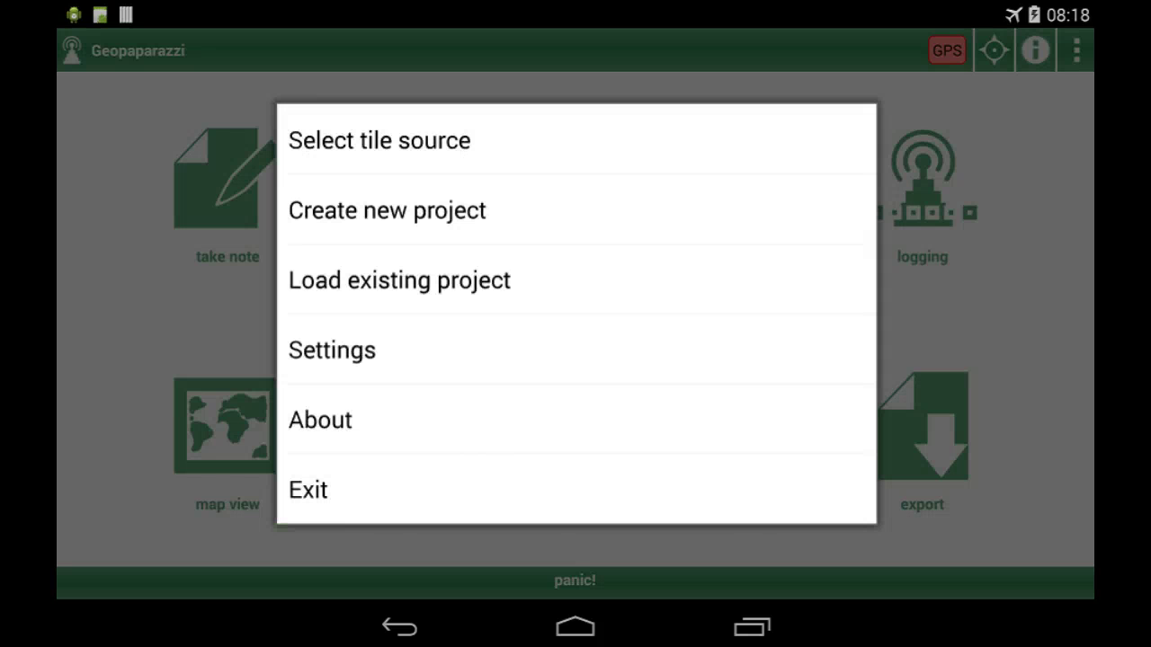
left_click(387, 209)
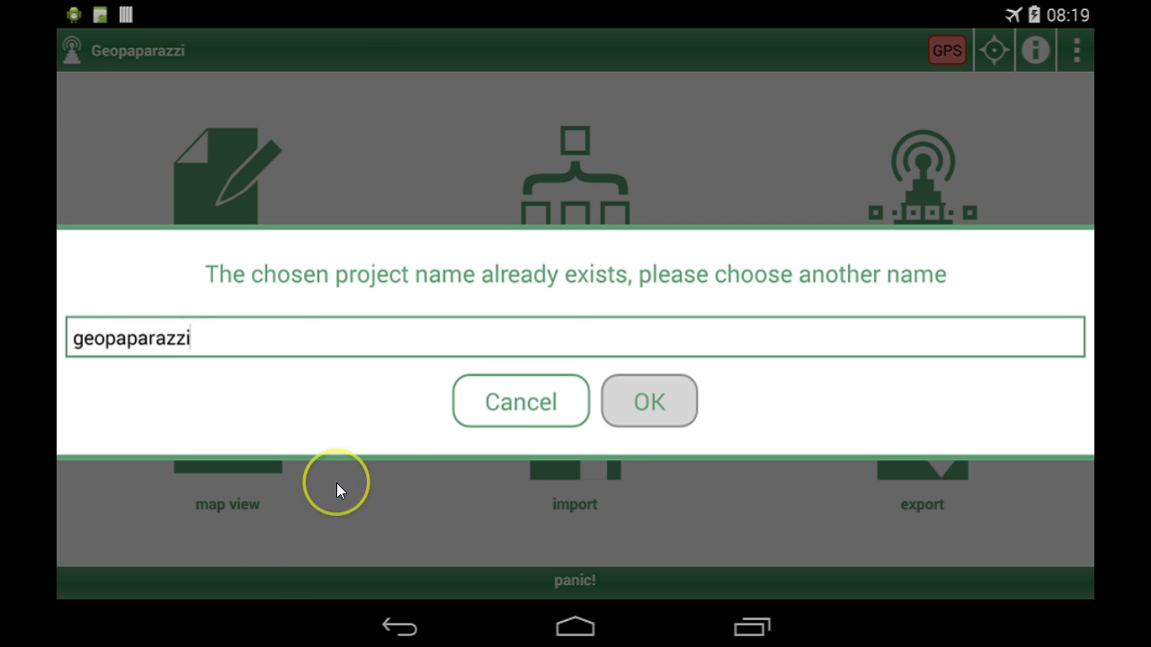
type("_3")
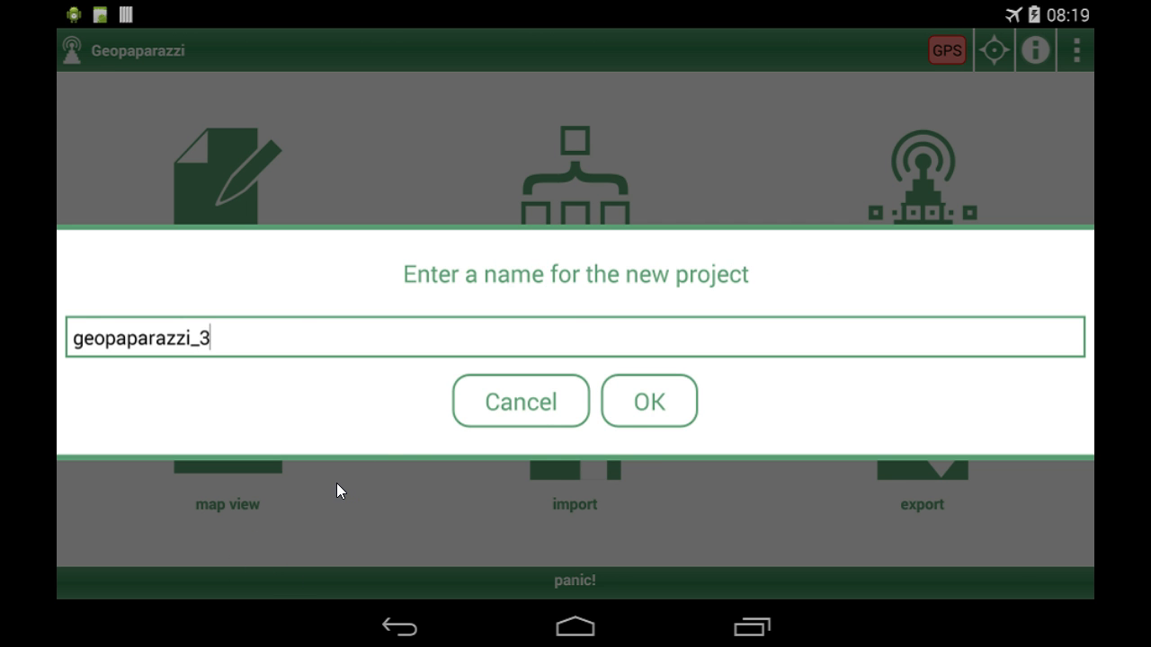
left_click(665, 403)
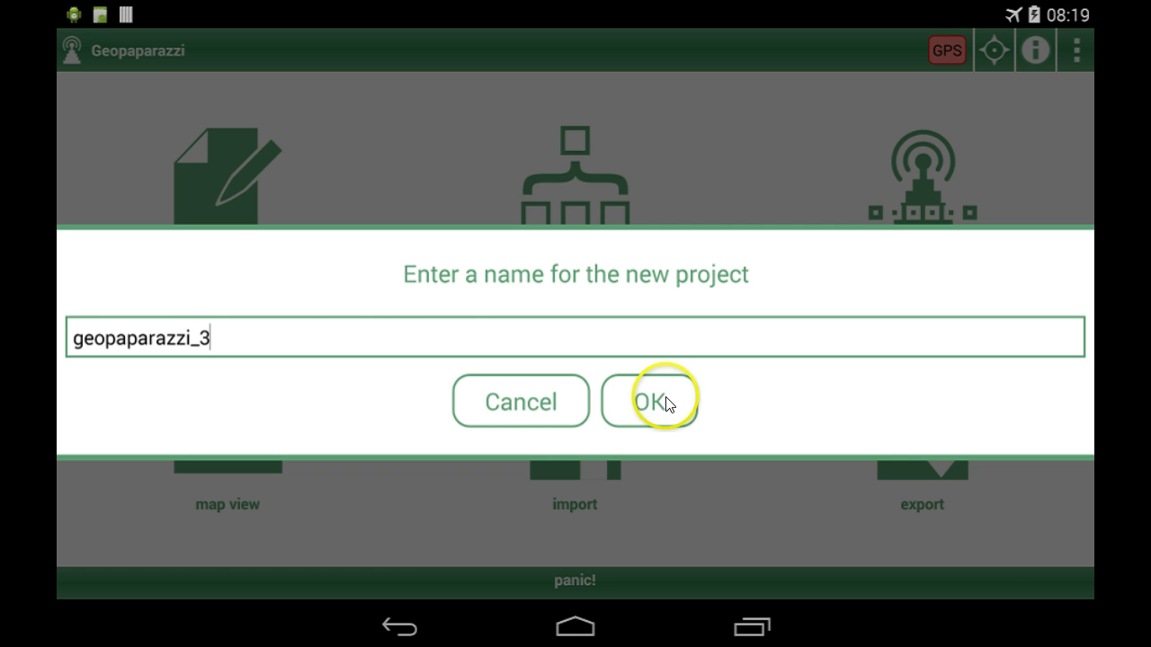
left_click(668, 403)
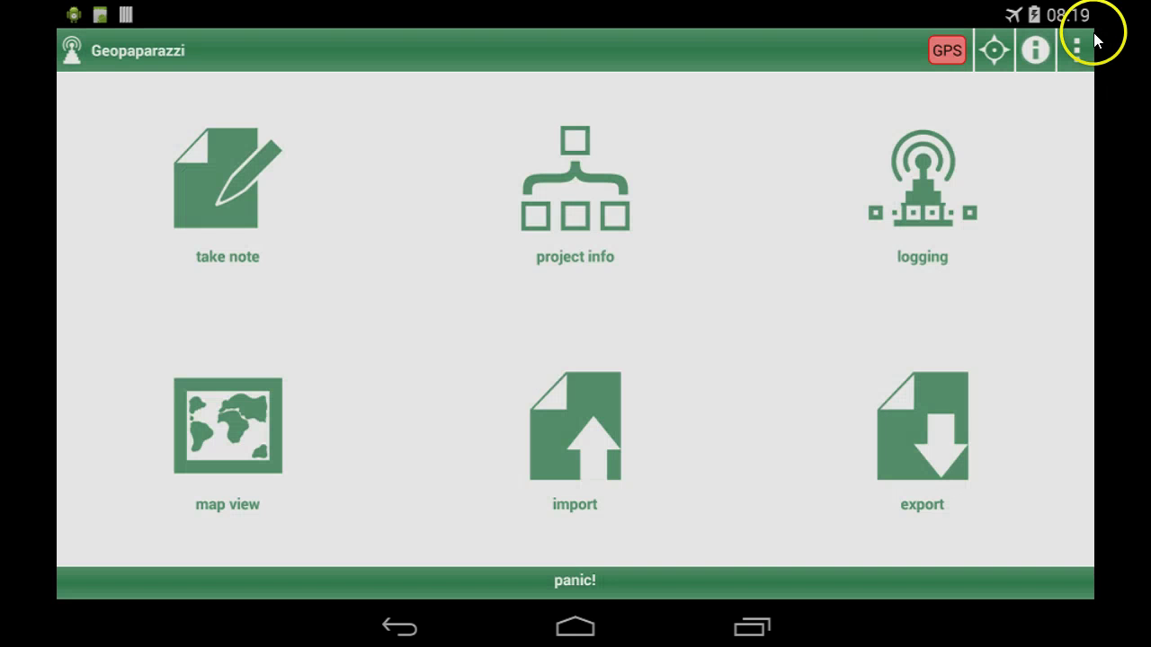
Exit Geopaparazzi and locate the project file geopaparazzi_3.gpap in the refreshed sdcard folder of ES File Explorer
left_click(1079, 46)
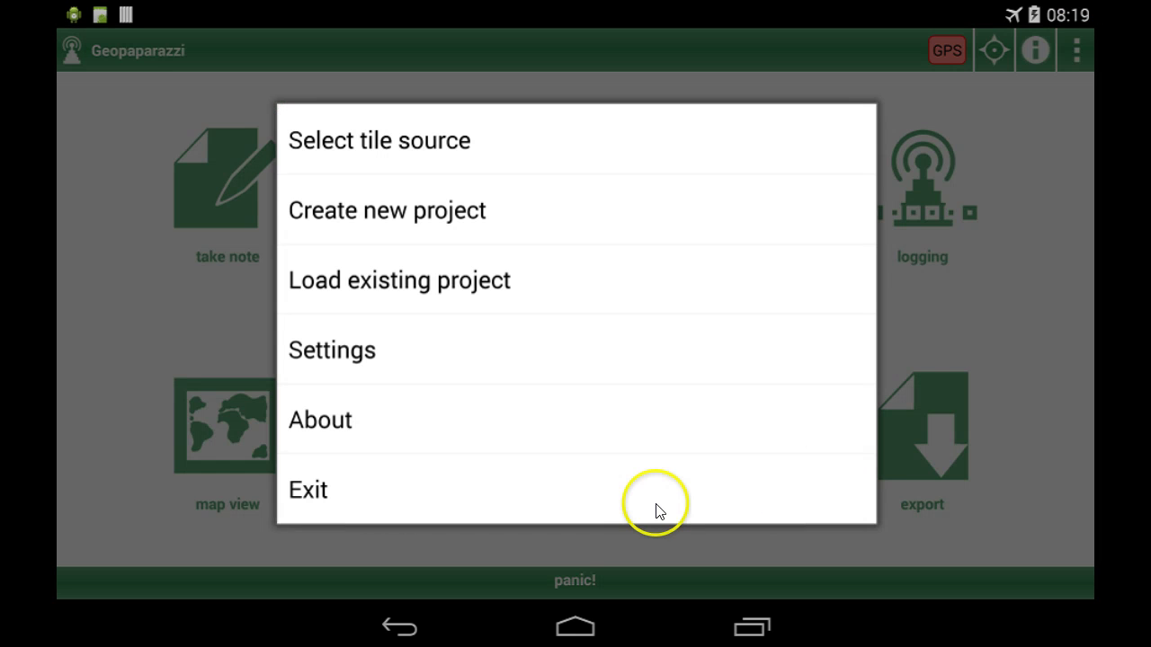
left_click(622, 508)
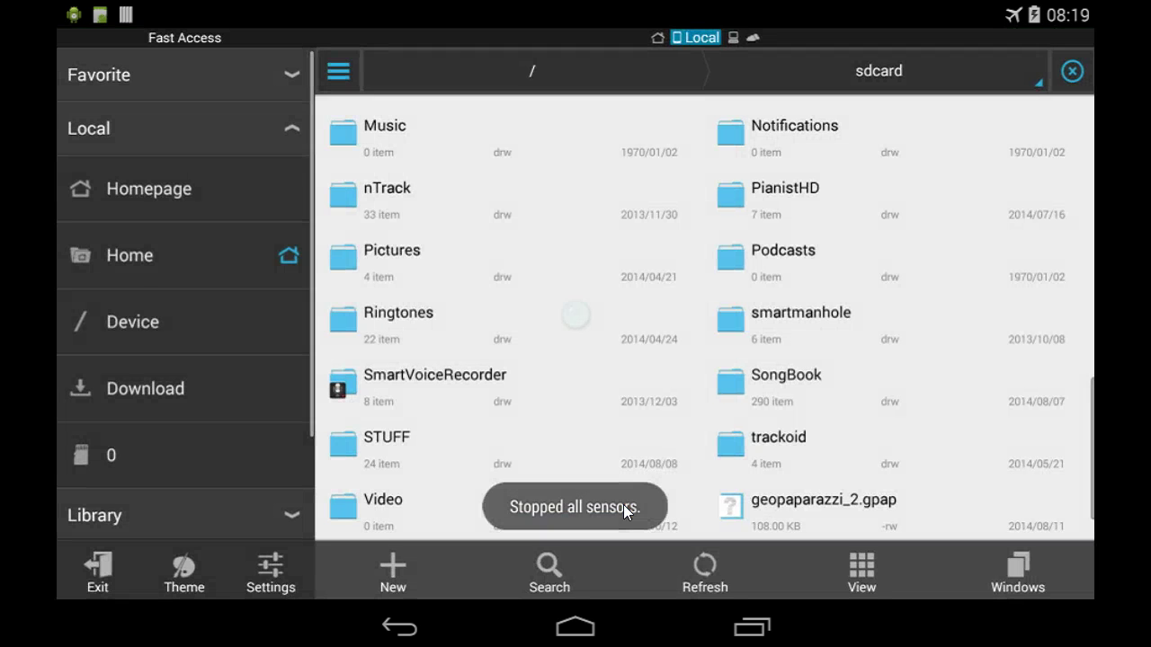
left_click(717, 580)
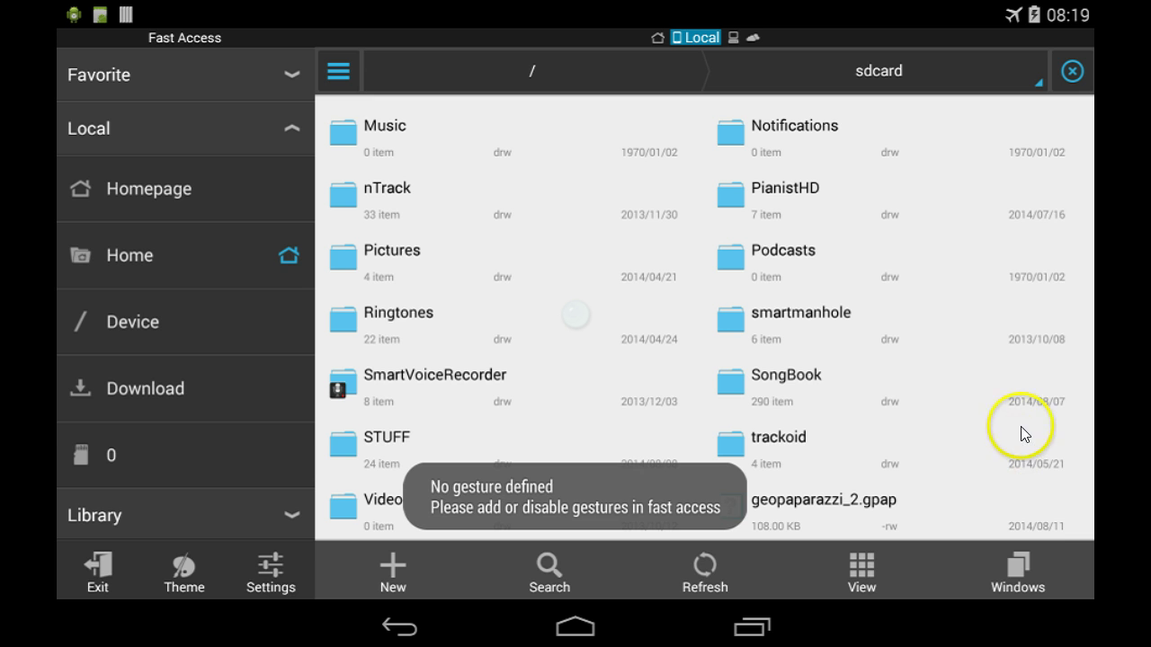
scroll(1021, 426, "down", 3)
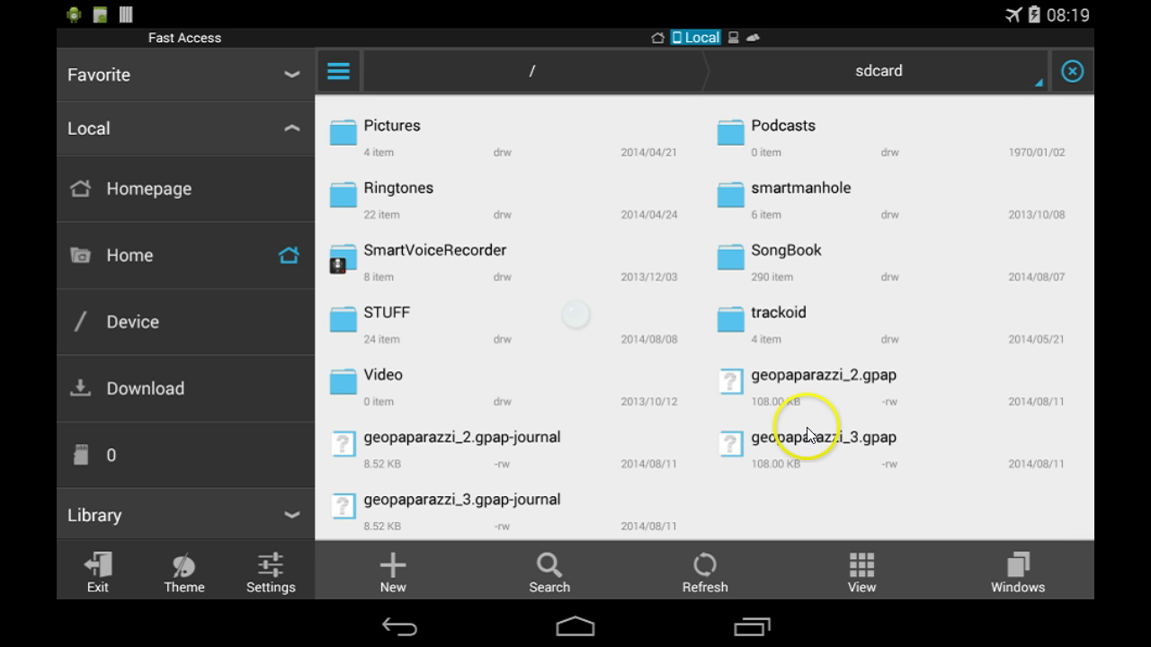
left_click_drag(828, 443, 832, 435)
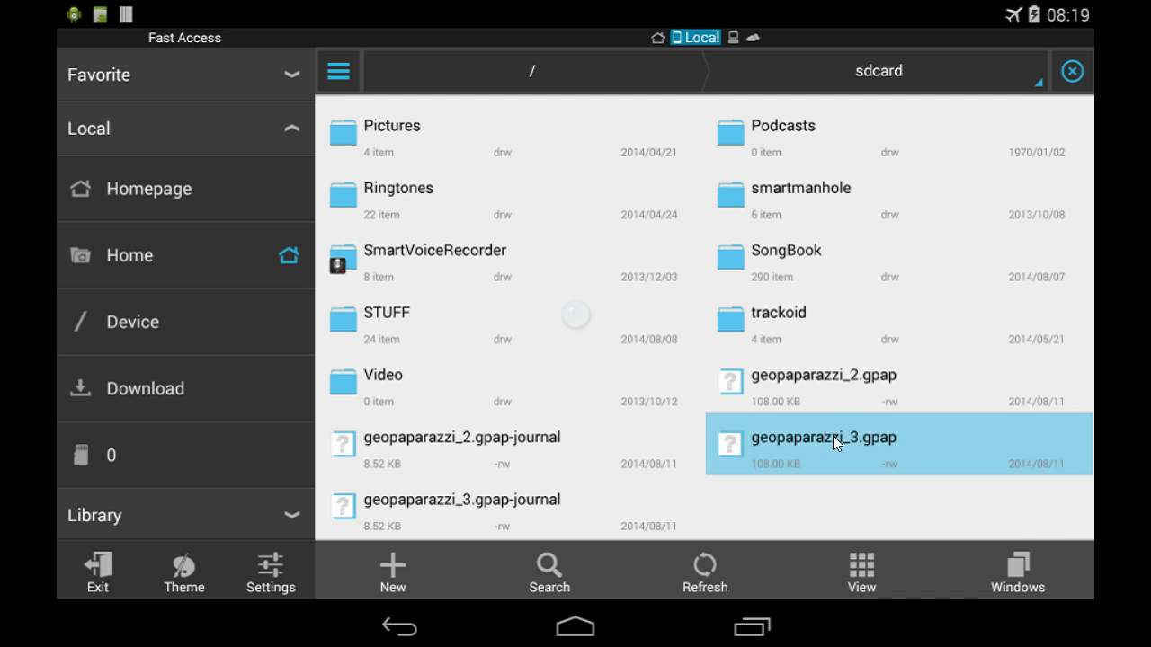
Reopen Geopaparazzi without enabling GPS and check the loaded project's file name in the project info
left_click(982, 212)
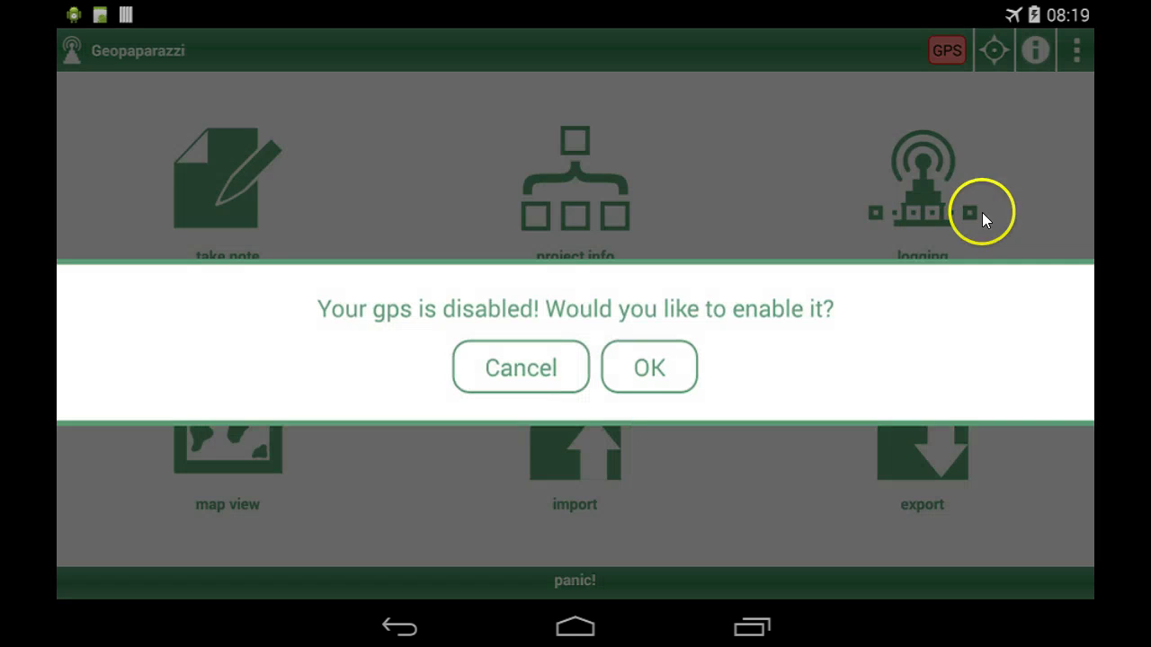
left_click(513, 378)
left_click(579, 208)
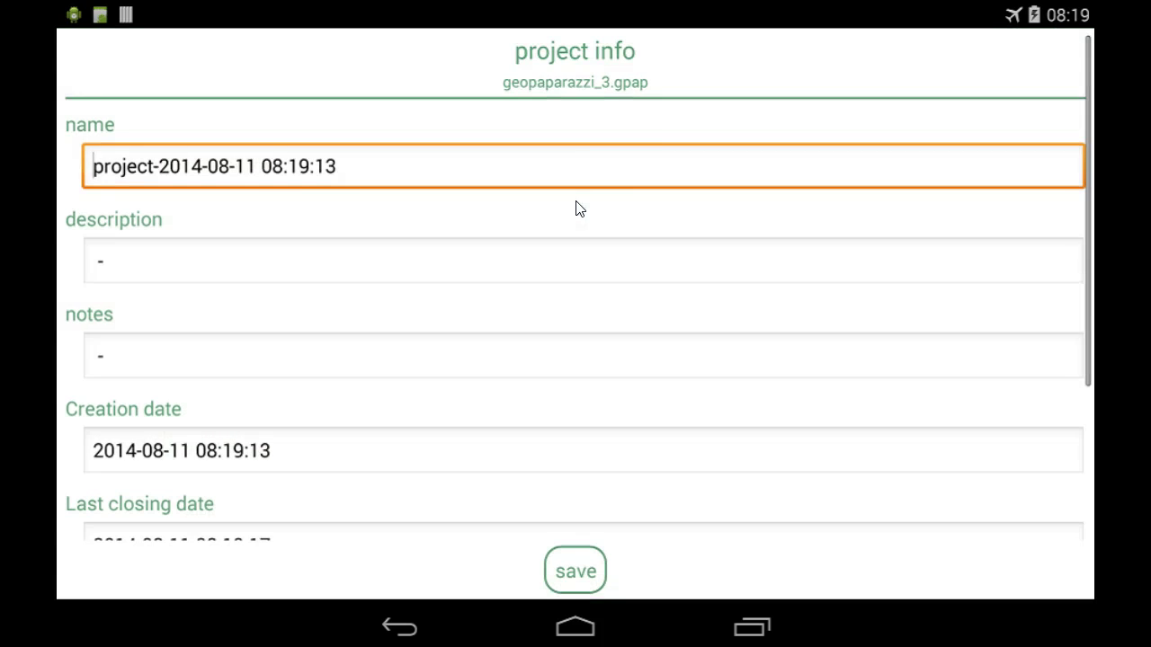
mouse_move(599, 41)
left_mouse_down()
mouse_move(542, 46)
mouse_move(560, 85)
left_mouse_up()
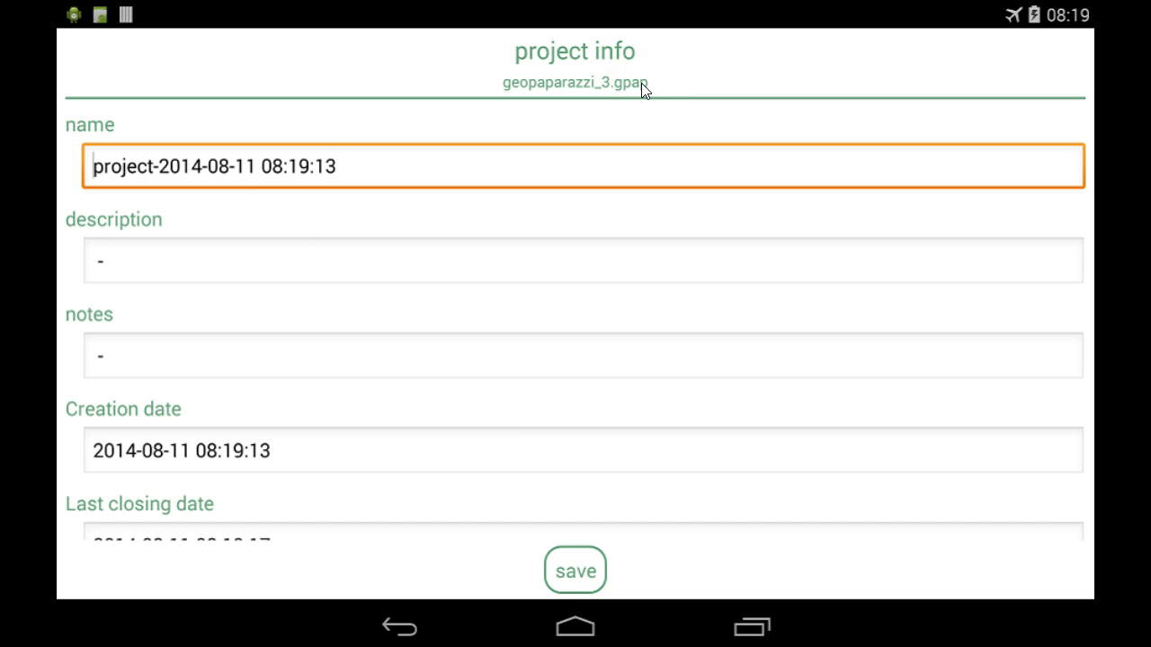
left_click(401, 632)
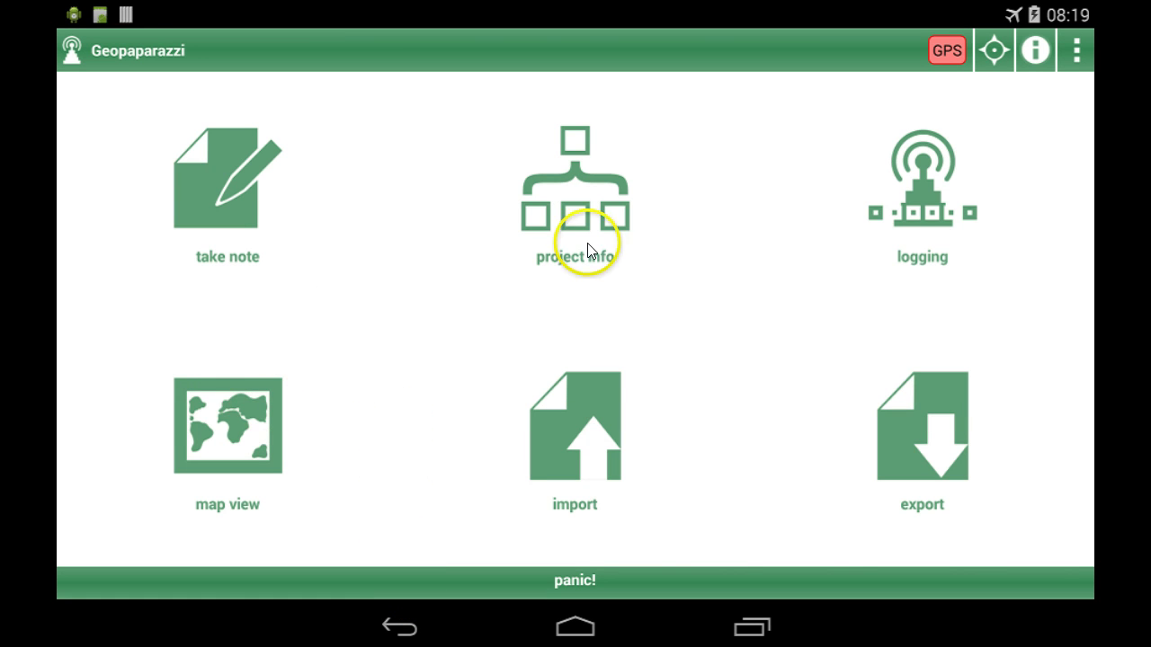
Open the map view and add a note at the map centre
left_click(229, 406)
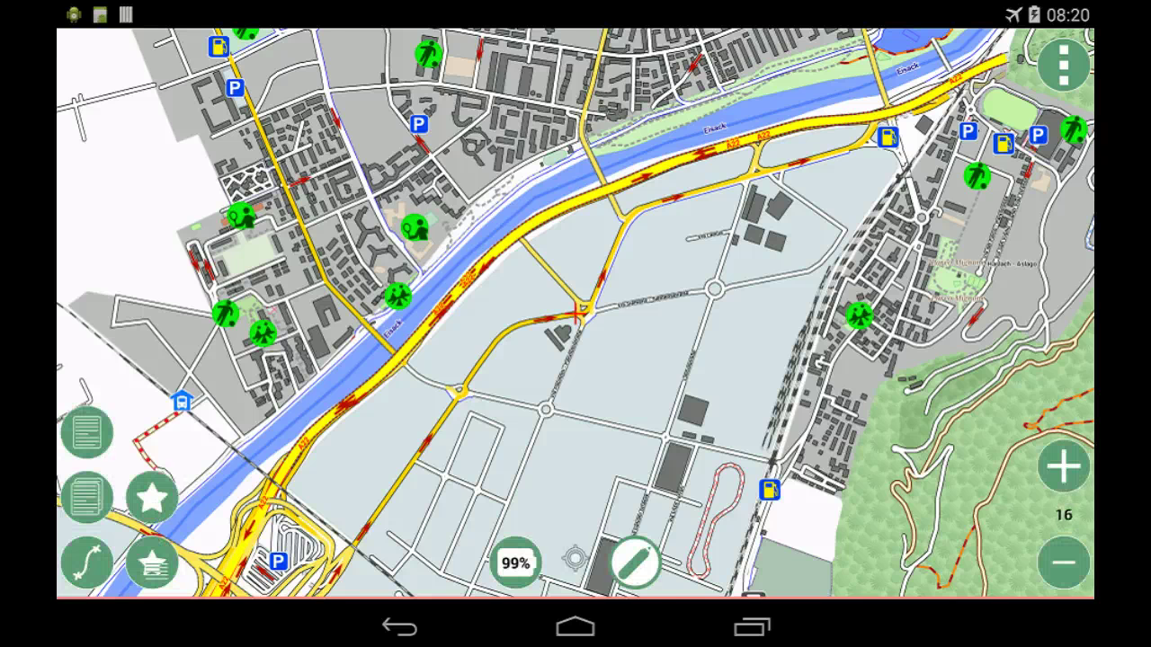
left_click(400, 626)
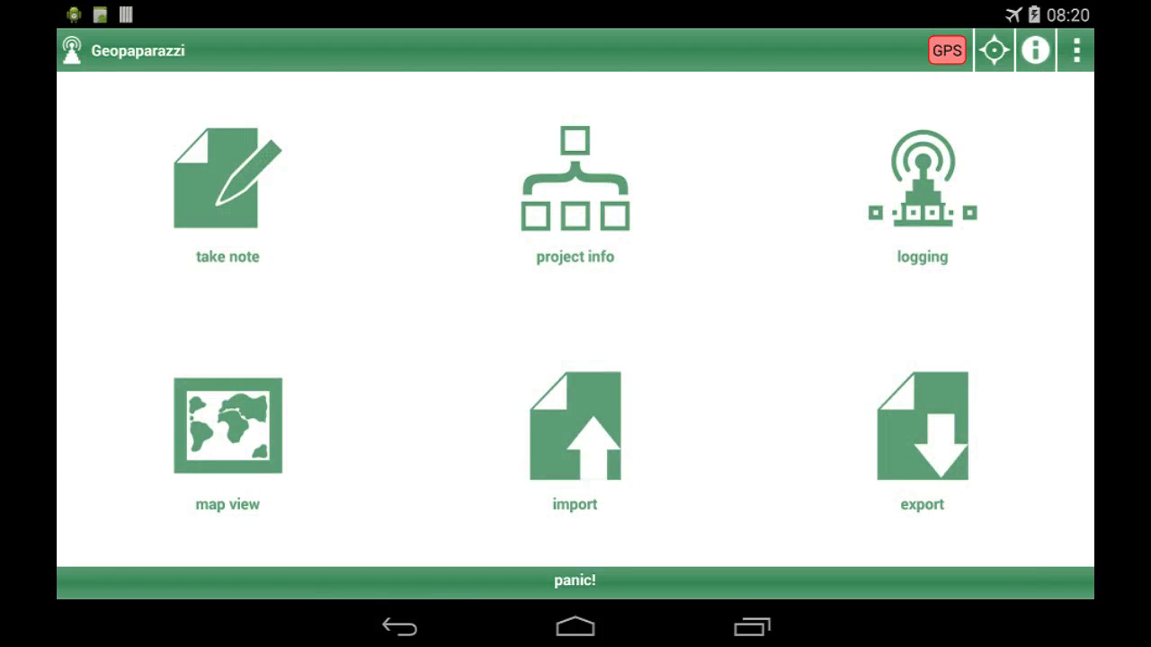
left_click(228, 426)
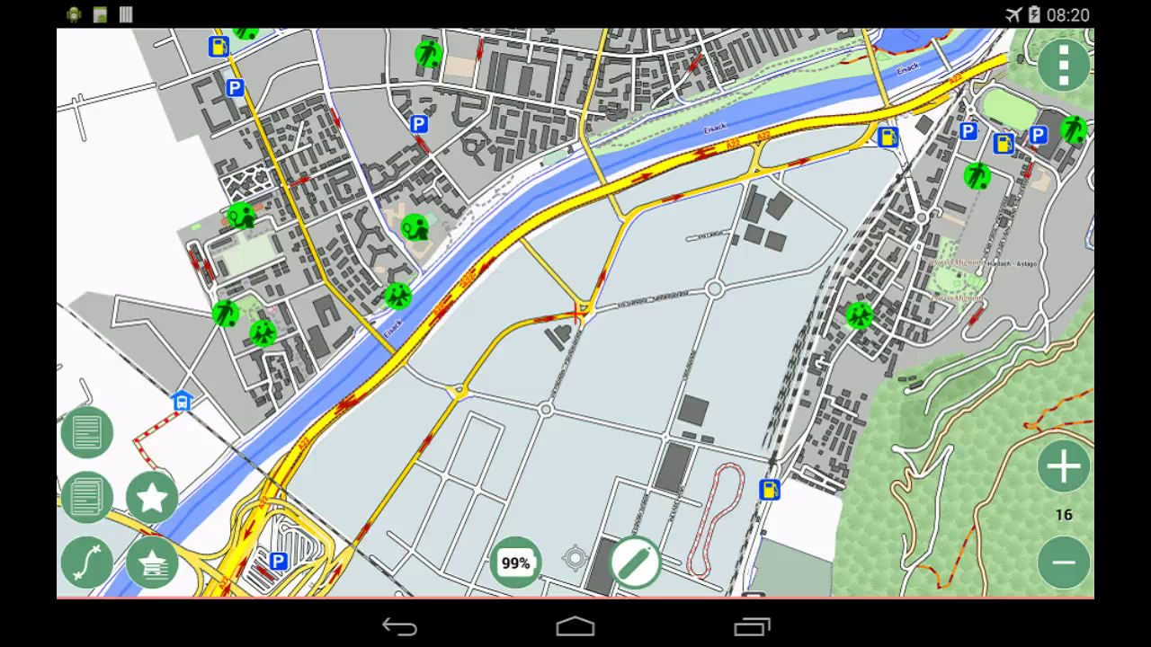
left_click(86, 432)
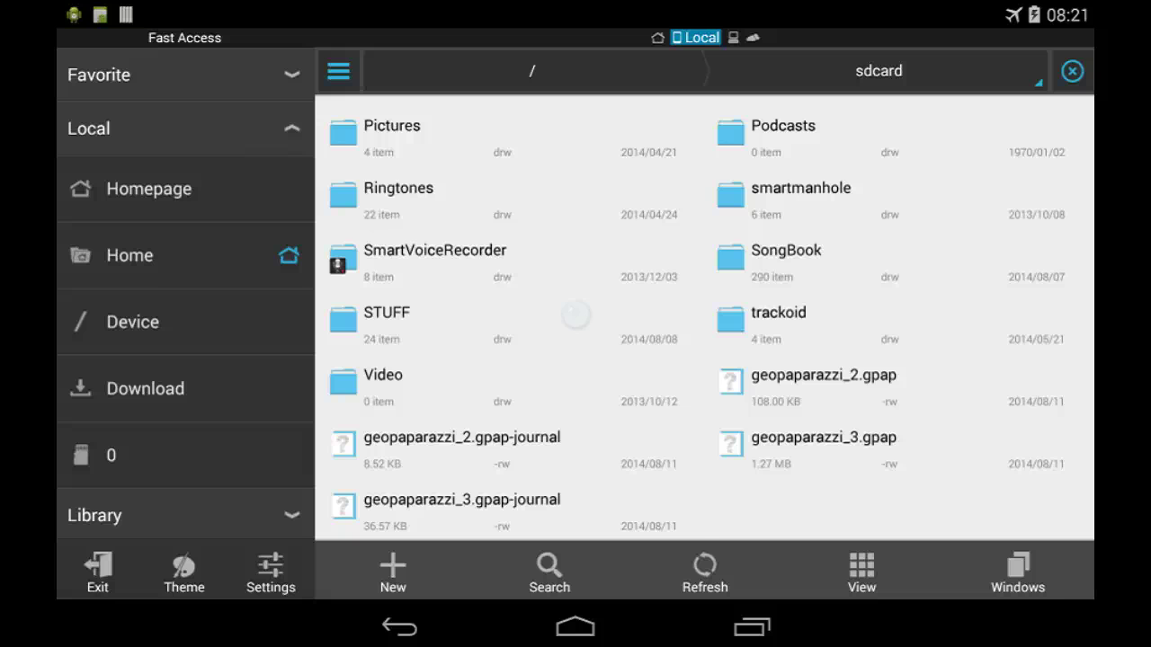
Switch back to the Geopaparazzi map and inspect the note placed at the map centre
left_click(751, 627)
left_click(751, 313)
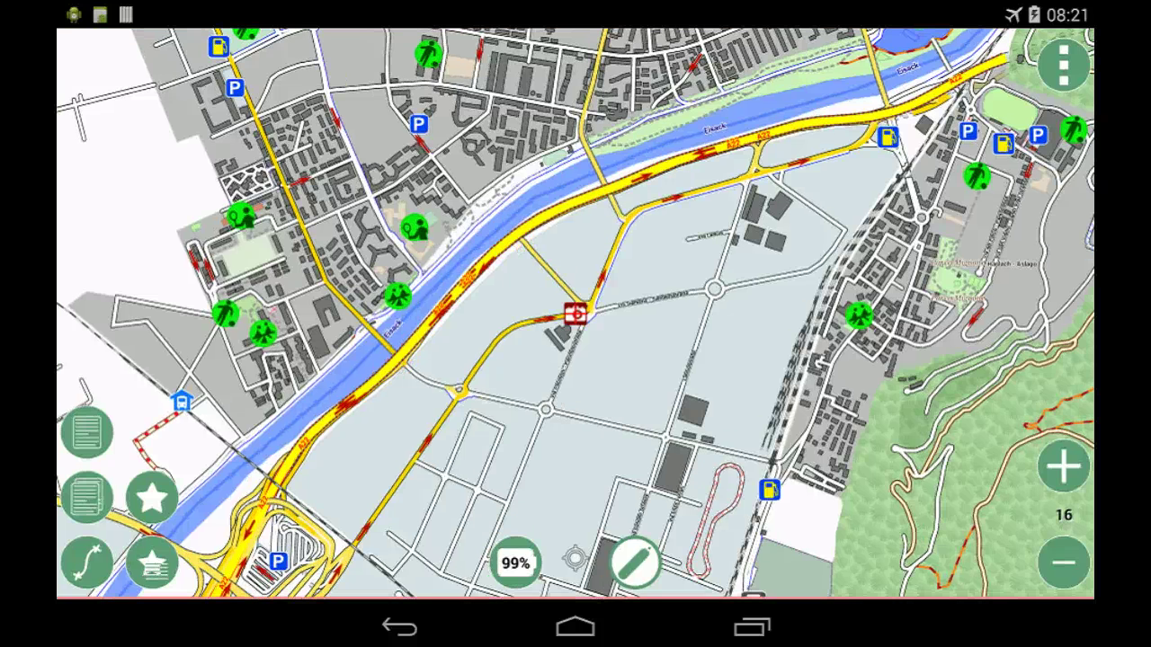
left_click(736, 330)
left_click(574, 313)
left_click(402, 628)
Turn on the polygons_bolzano and multipolygons_bolzano layers in the Spatialite data list and return to the map
key("Menu")
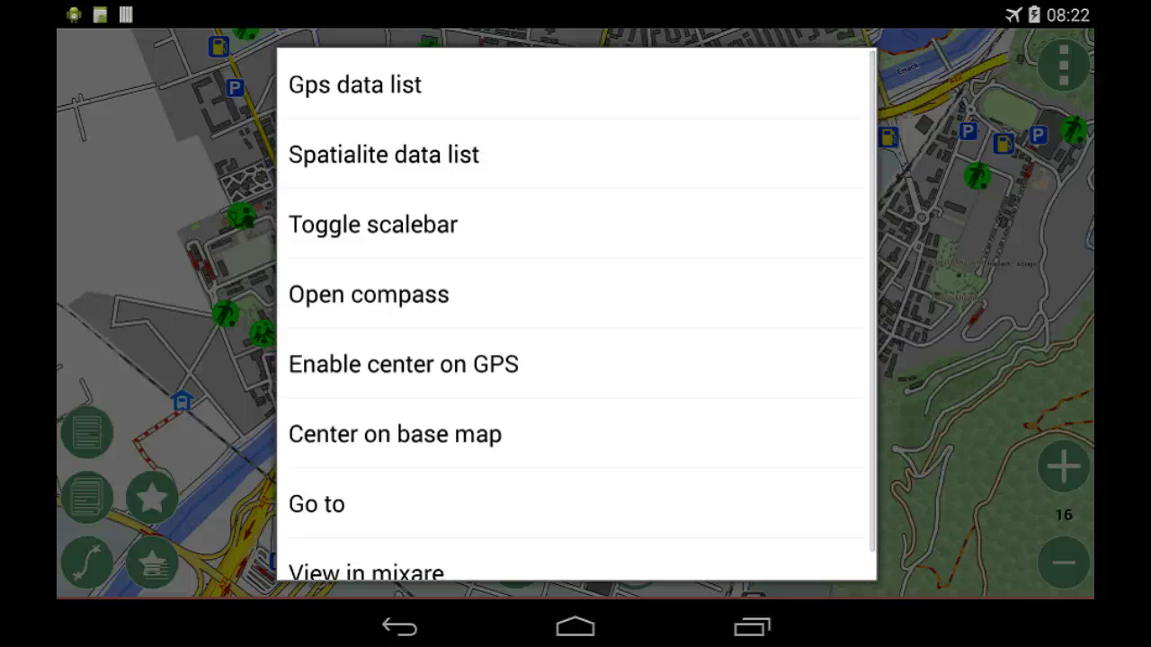
left_click(414, 162)
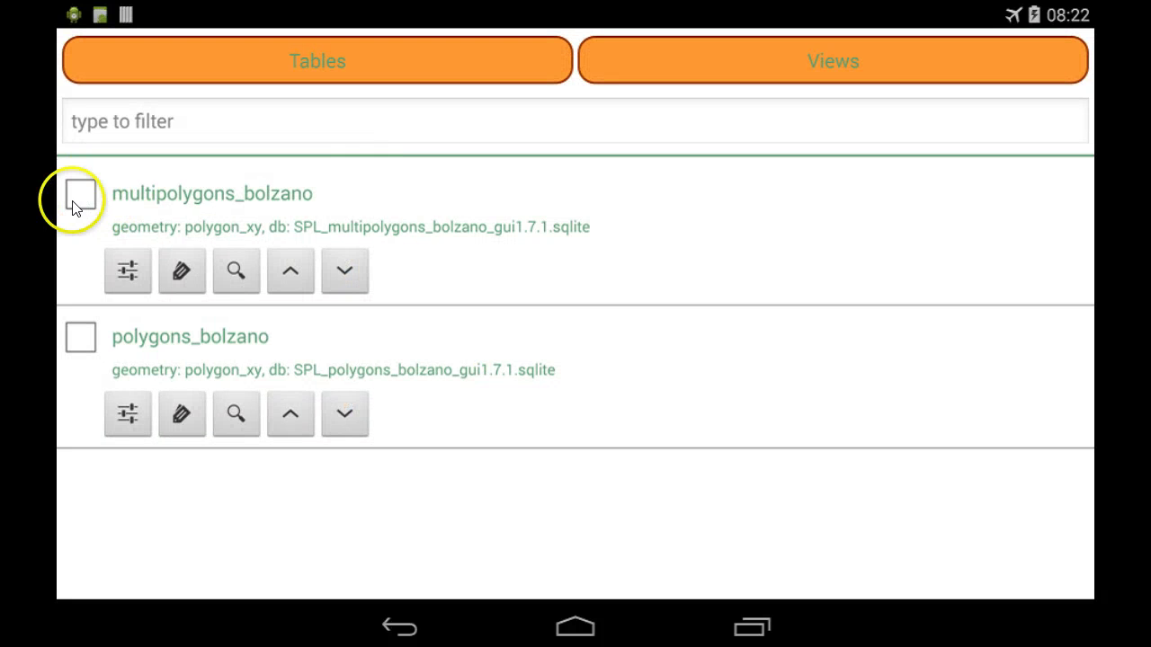
left_click(80, 337)
left_click(80, 196)
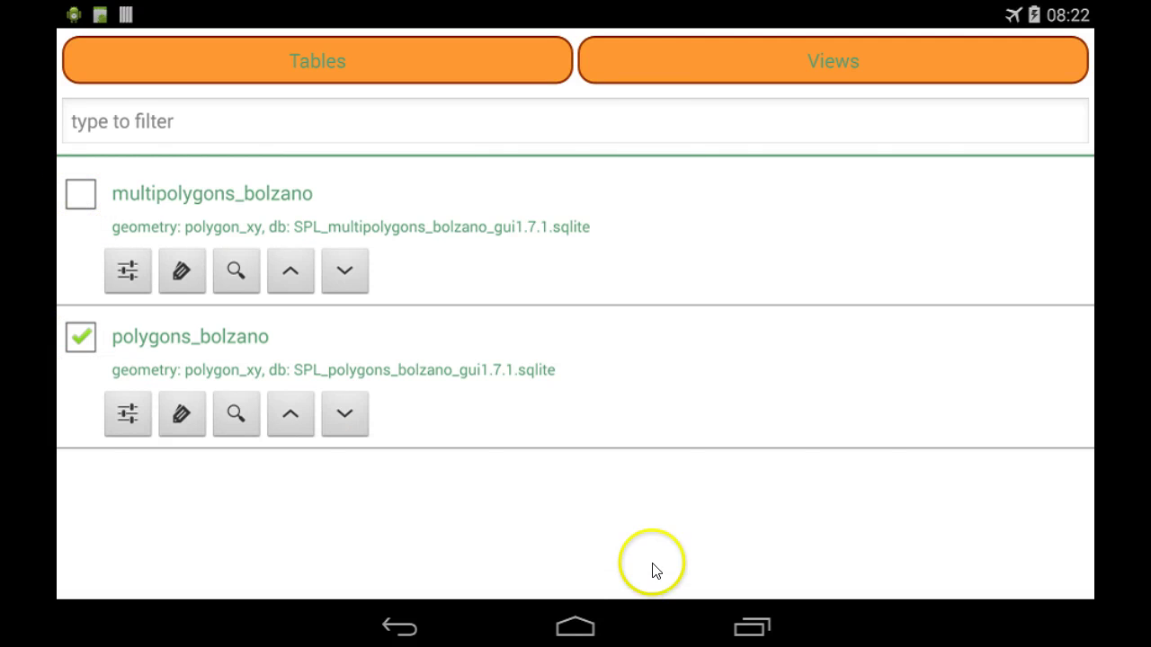
left_click(399, 627)
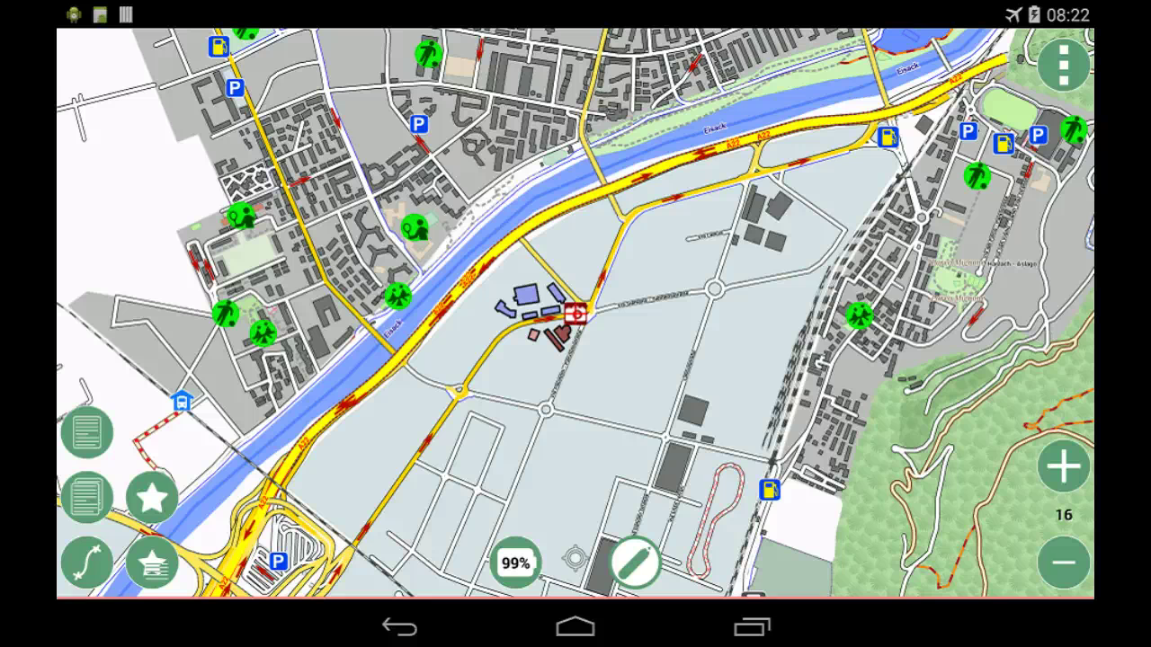
Enter editing mode and query the polygons around the map note with a box selection enclosing the whole building cluster
left_click(636, 562)
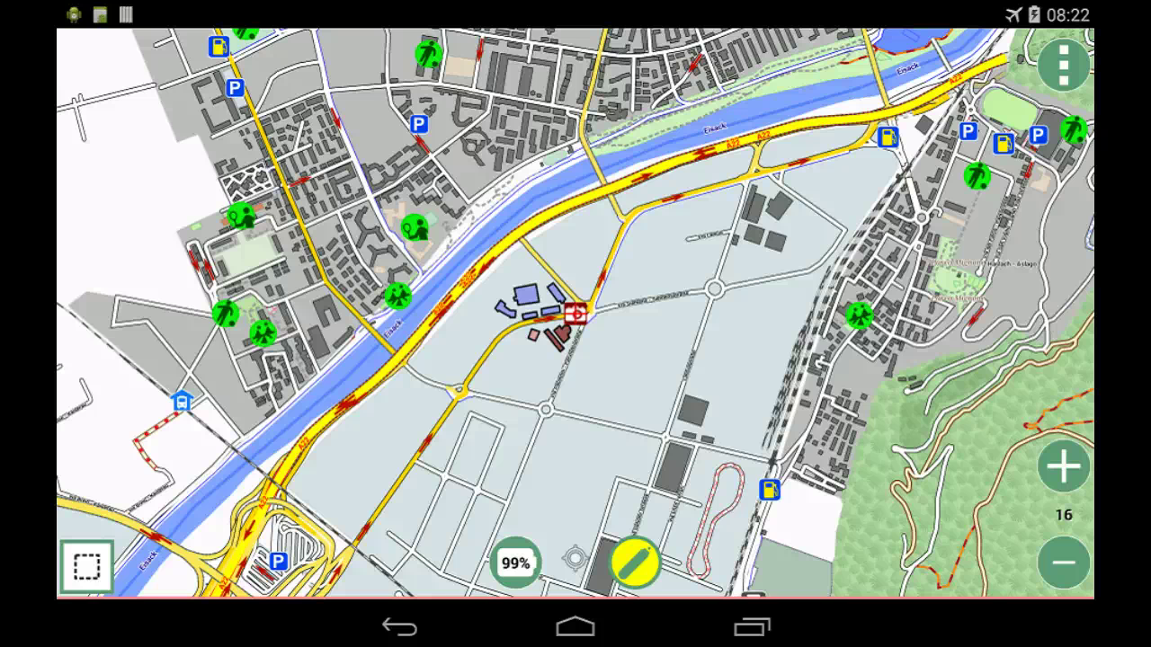
left_click(86, 567)
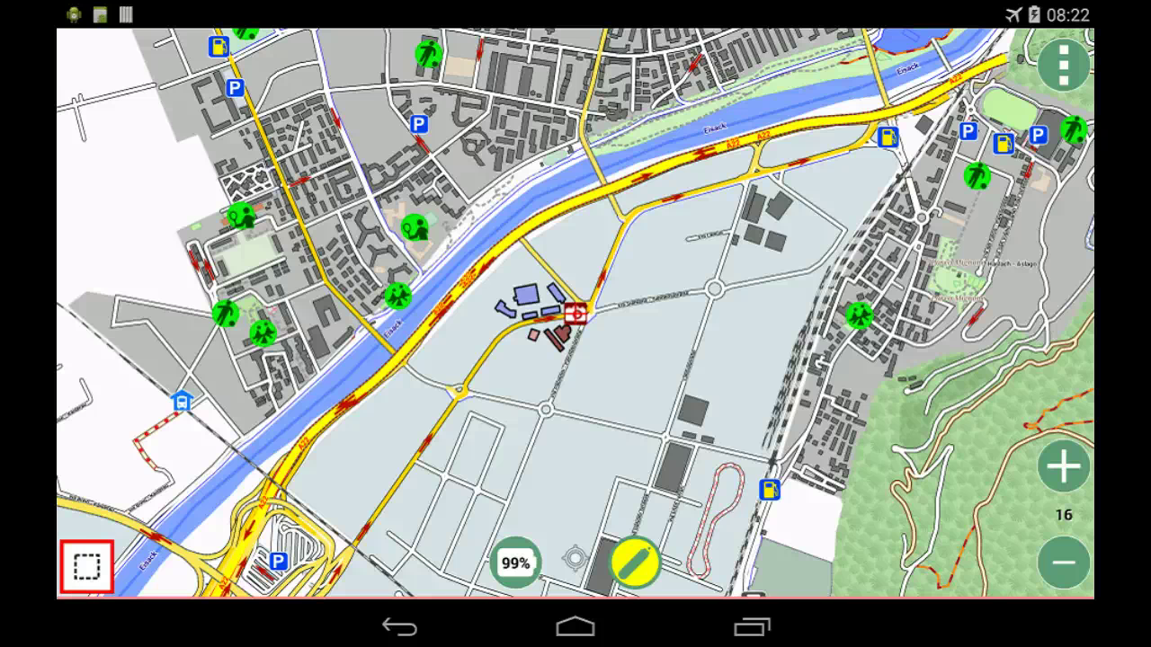
left_click_drag(455, 244, 590, 358)
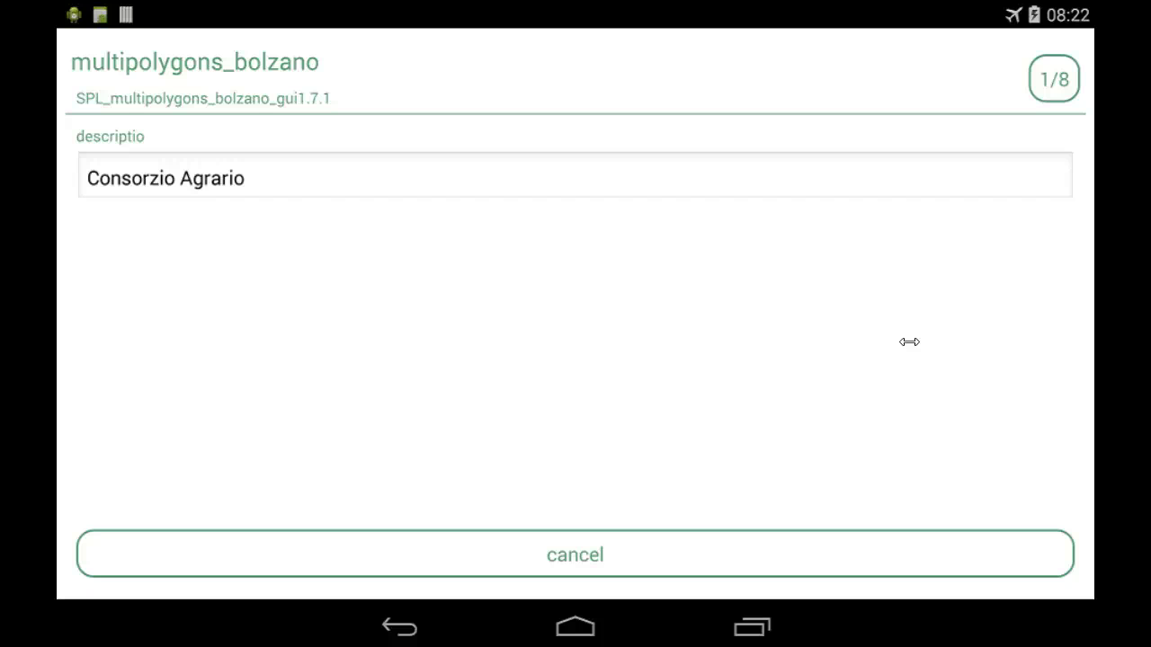
Page through the descriptions of the queried multipolygons_bolzano and polygons_bolzano features and return to the map
mouse_move(527, 221)
left_mouse_down()
mouse_move(118, 82)
mouse_move(72, 98)
mouse_move(246, 84)
mouse_move(321, 98)
mouse_move(313, 64)
mouse_move(143, 48)
mouse_move(67, 56)
mouse_move(118, 118)
mouse_move(110, 526)
left_mouse_up()
left_click(257, 290)
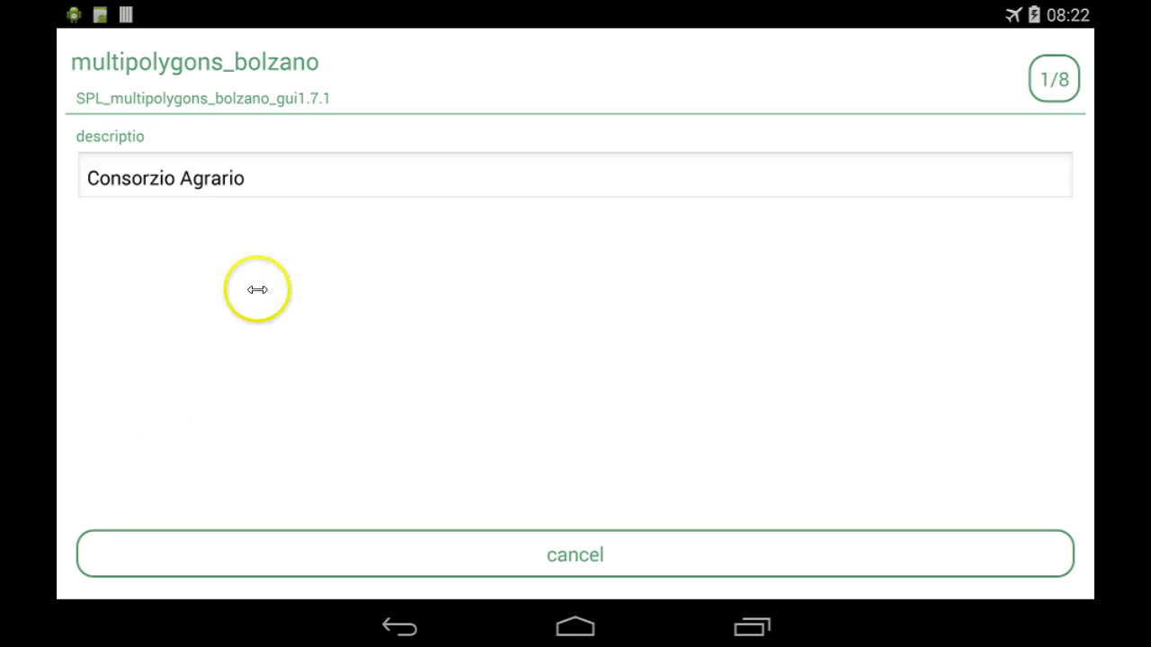
mouse_move(258, 289)
left_mouse_down()
mouse_move(153, 289)
mouse_move(221, 275)
mouse_move(707, 288)
left_mouse_up()
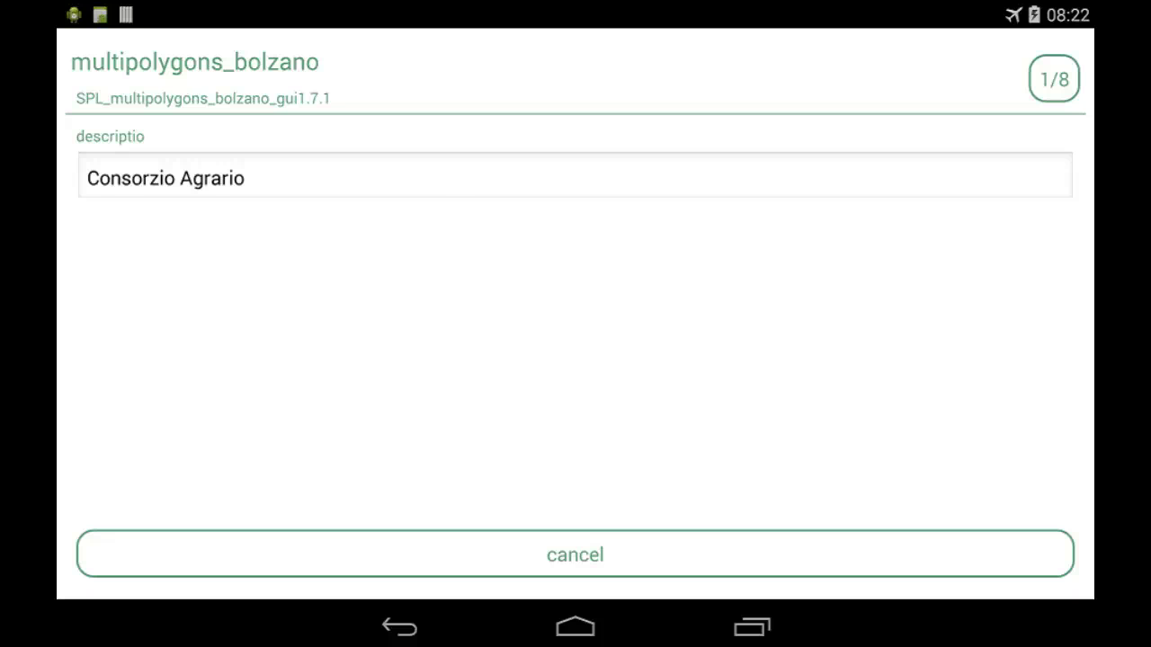
left_click_drag(989, 249, 819, 249)
scroll(818, 249, "right", 1)
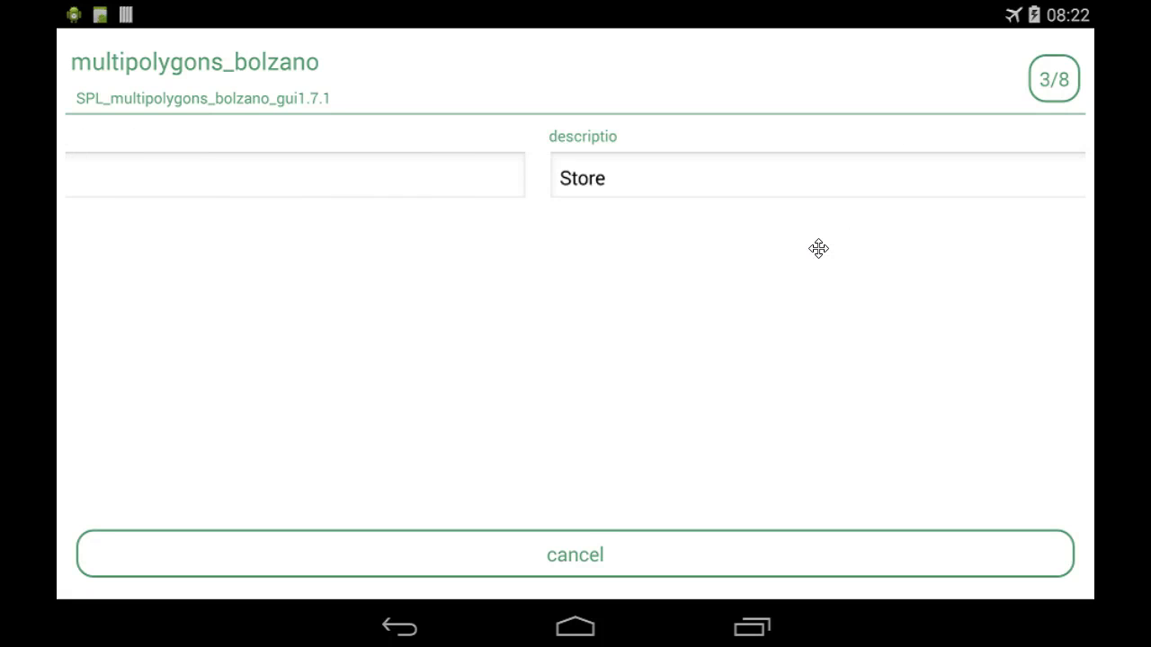
left_click(818, 249)
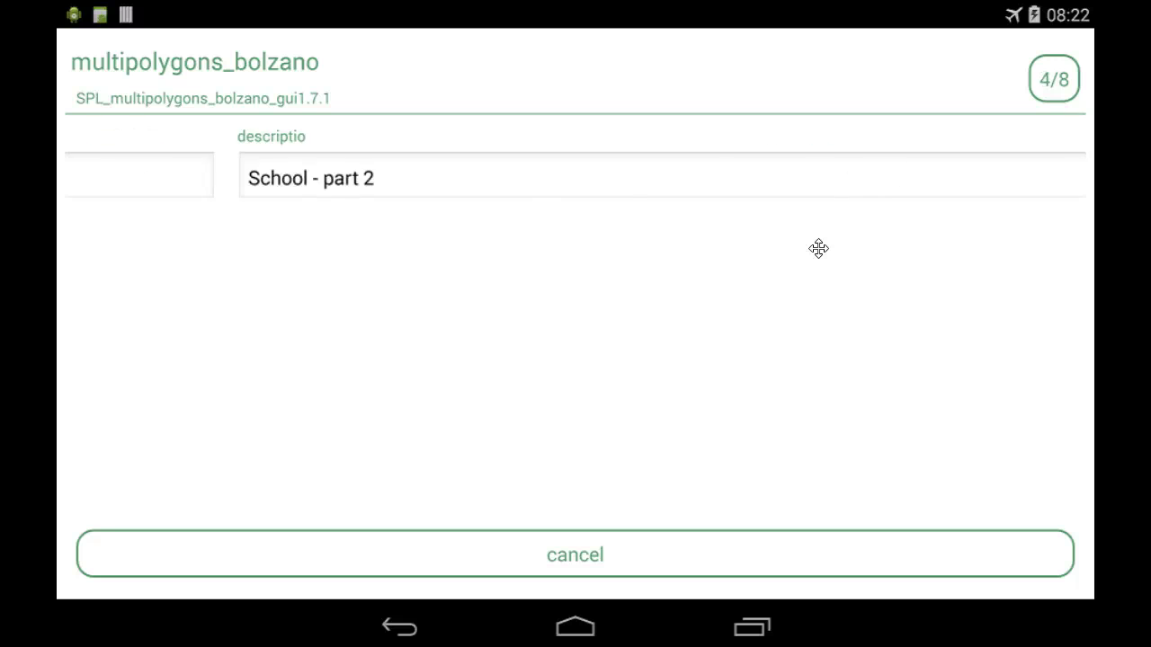
left_click(818, 249)
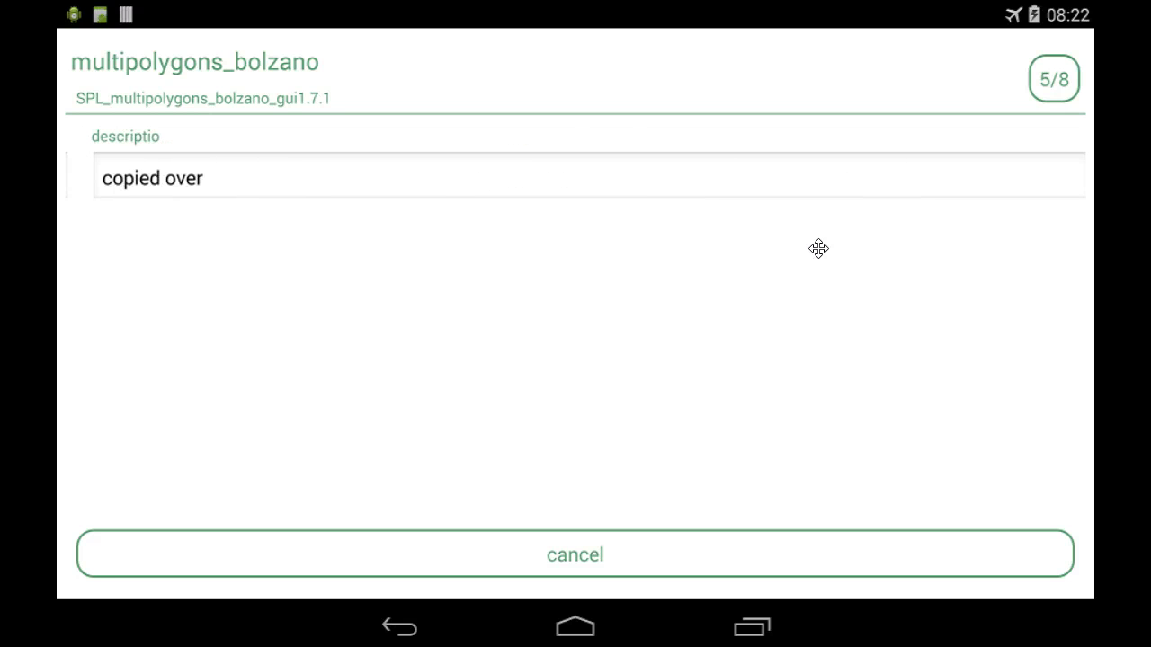
left_click(819, 249)
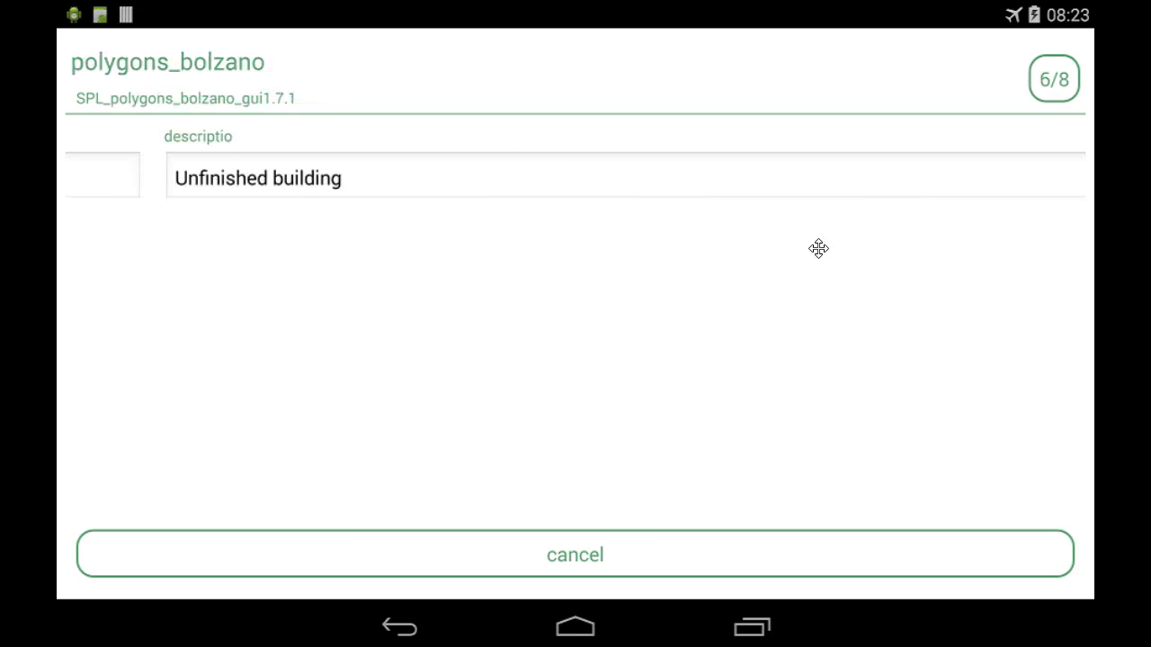
left_click(706, 259)
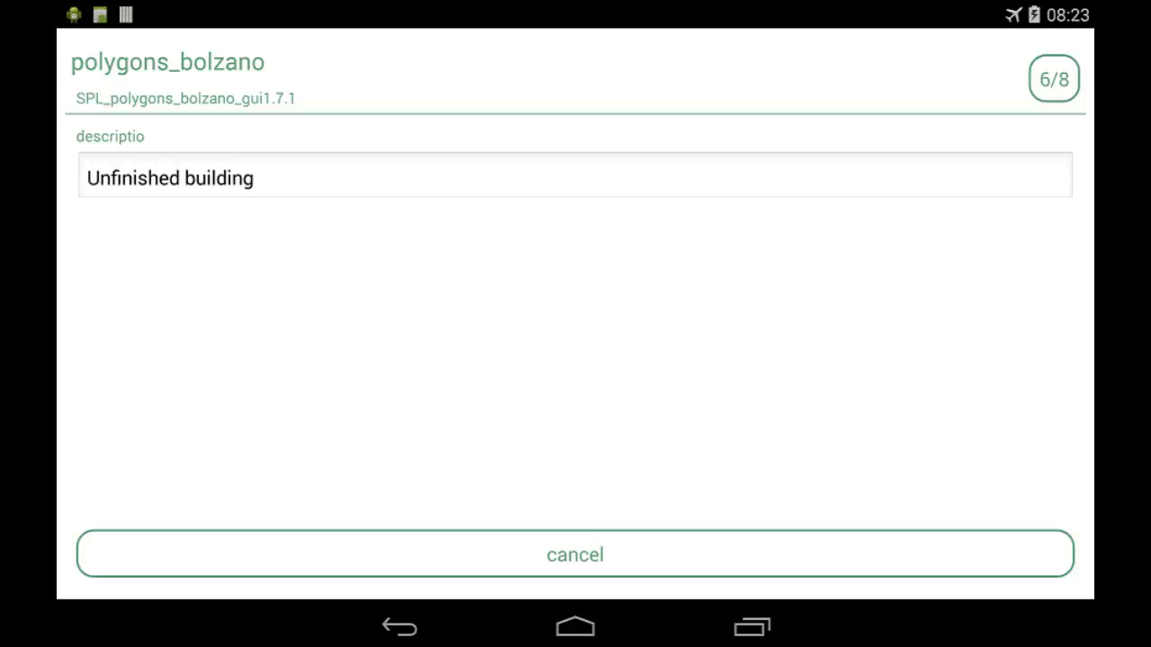
left_click(193, 86)
key("Escape")
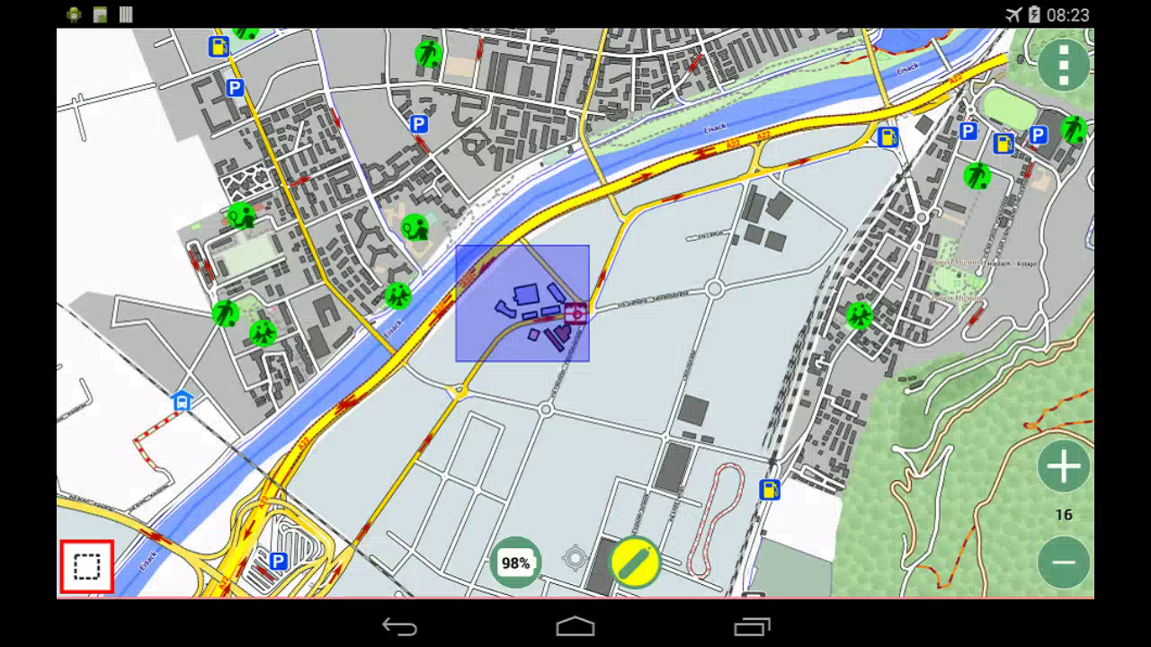
Turn off box selection, check the list of editable layers and leave editing mode
left_click(86, 566)
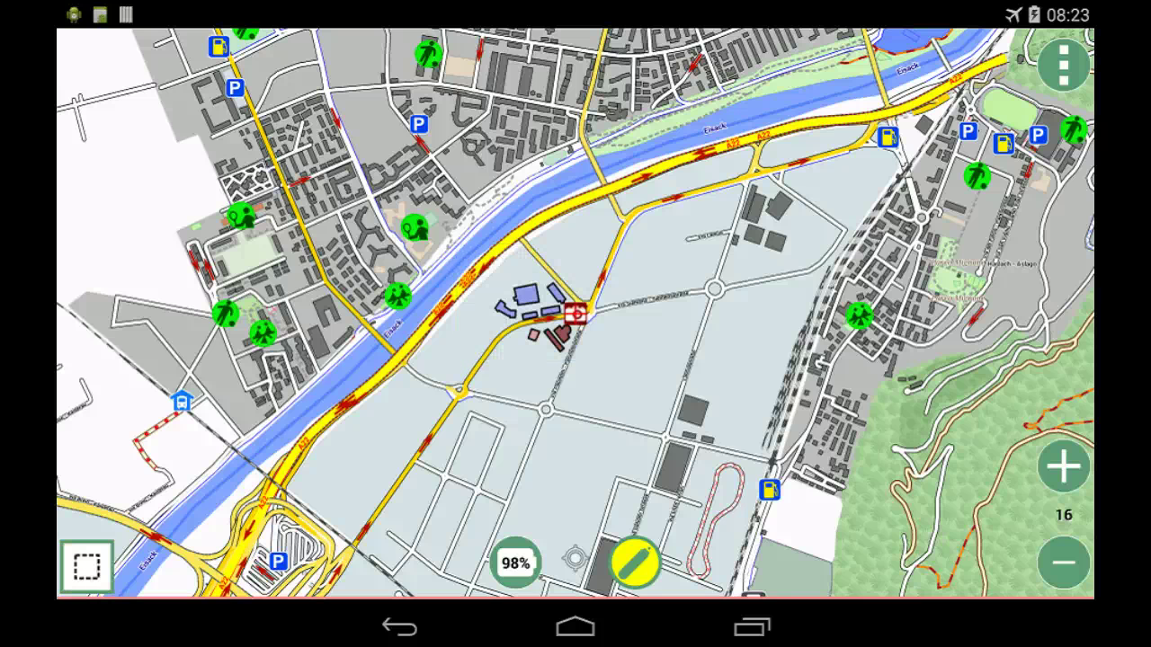
left_click(635, 563)
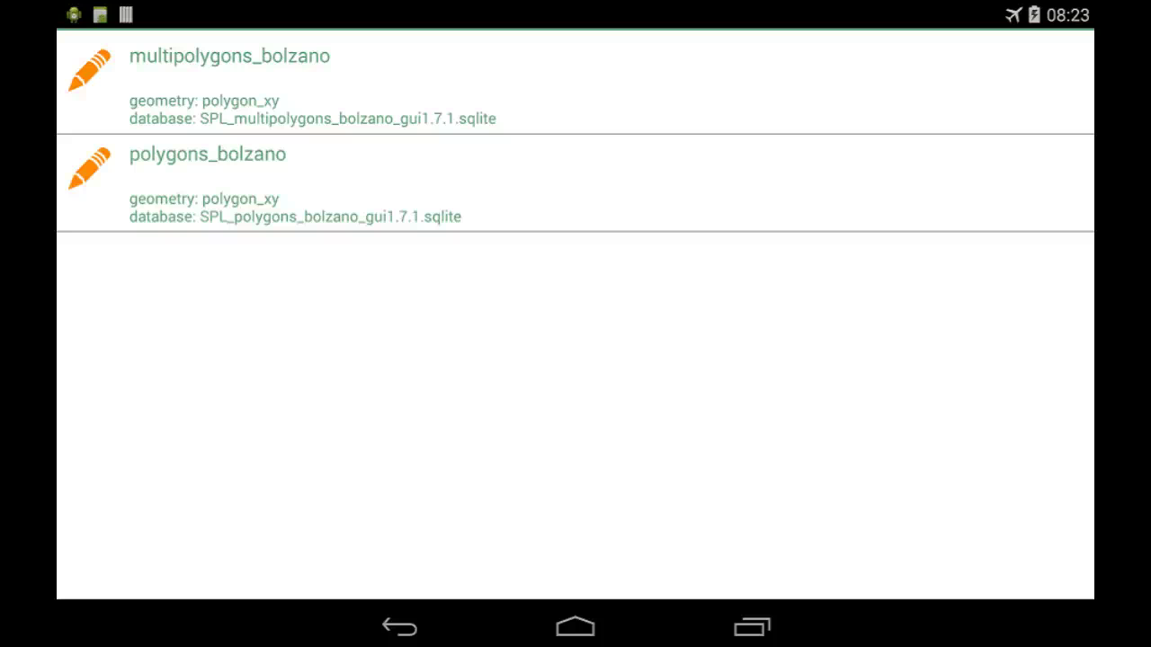
left_click(390, 621)
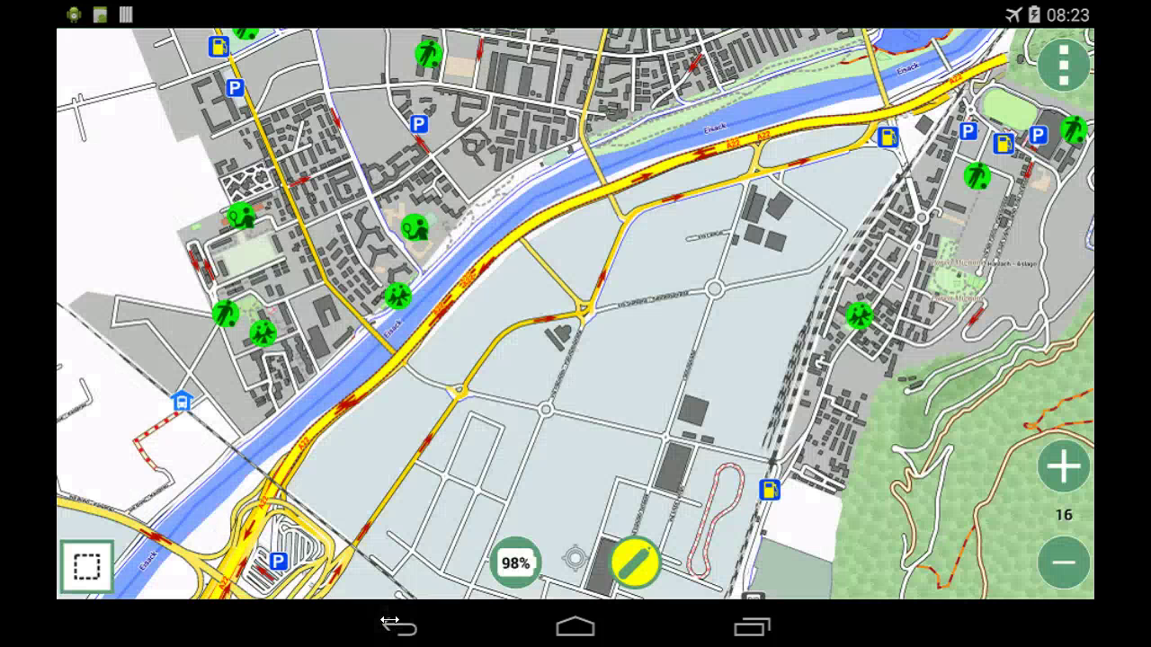
left_click(620, 564)
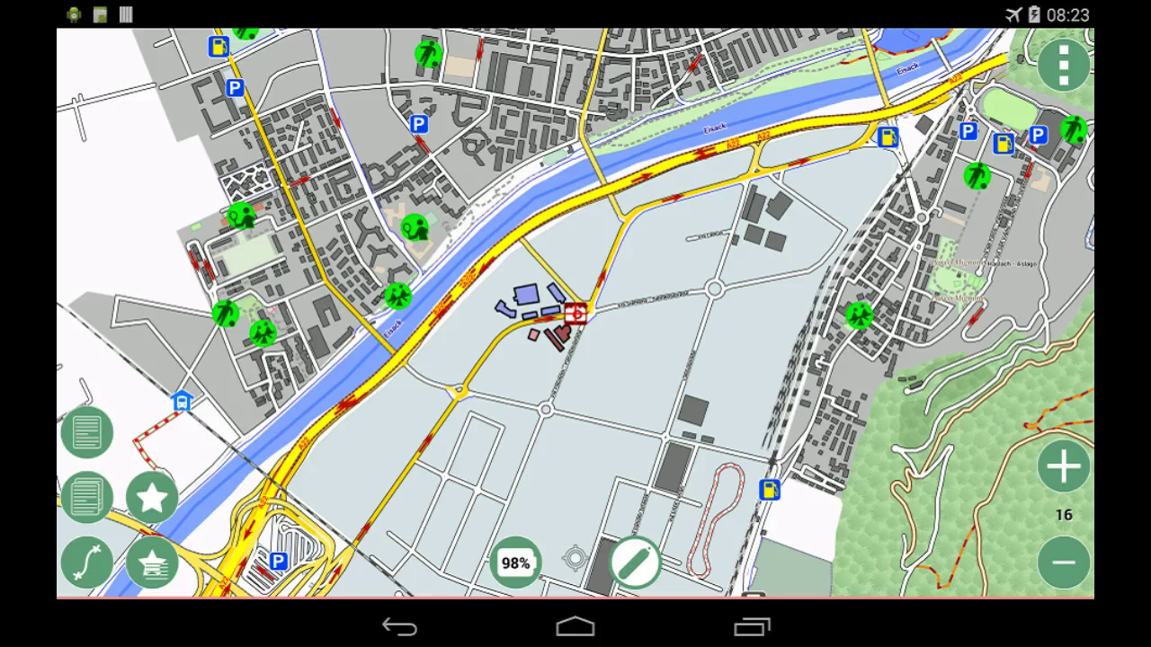
Return to the main screen and check the current maps folder and map bounds in the application info
left_click(399, 627)
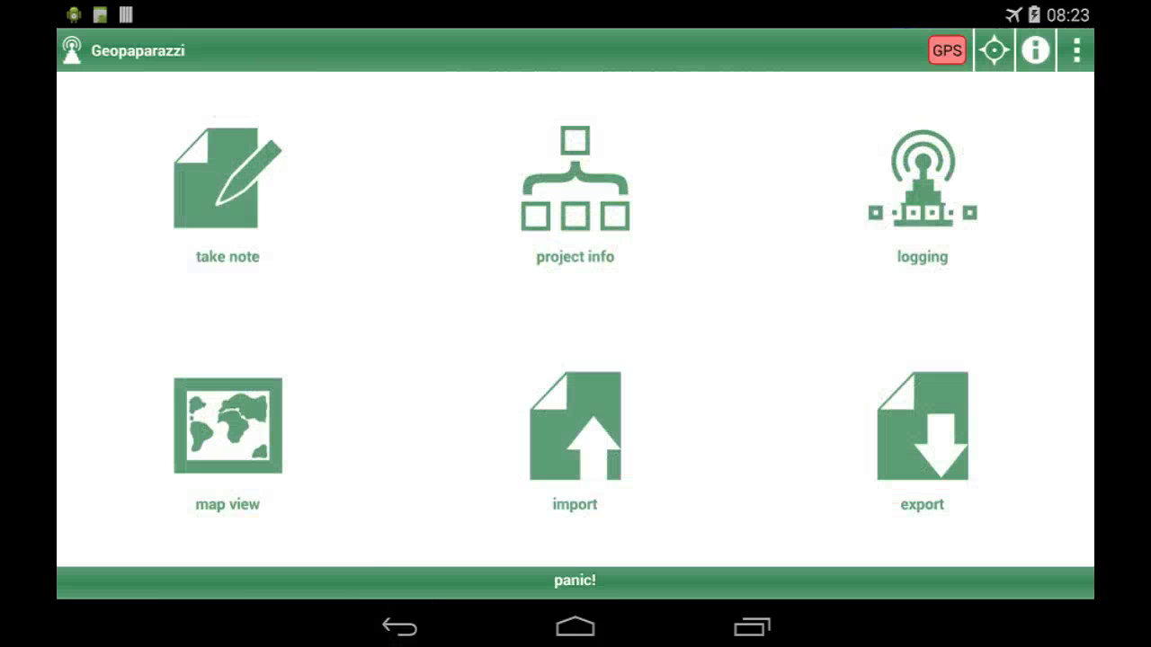
left_click(1035, 50)
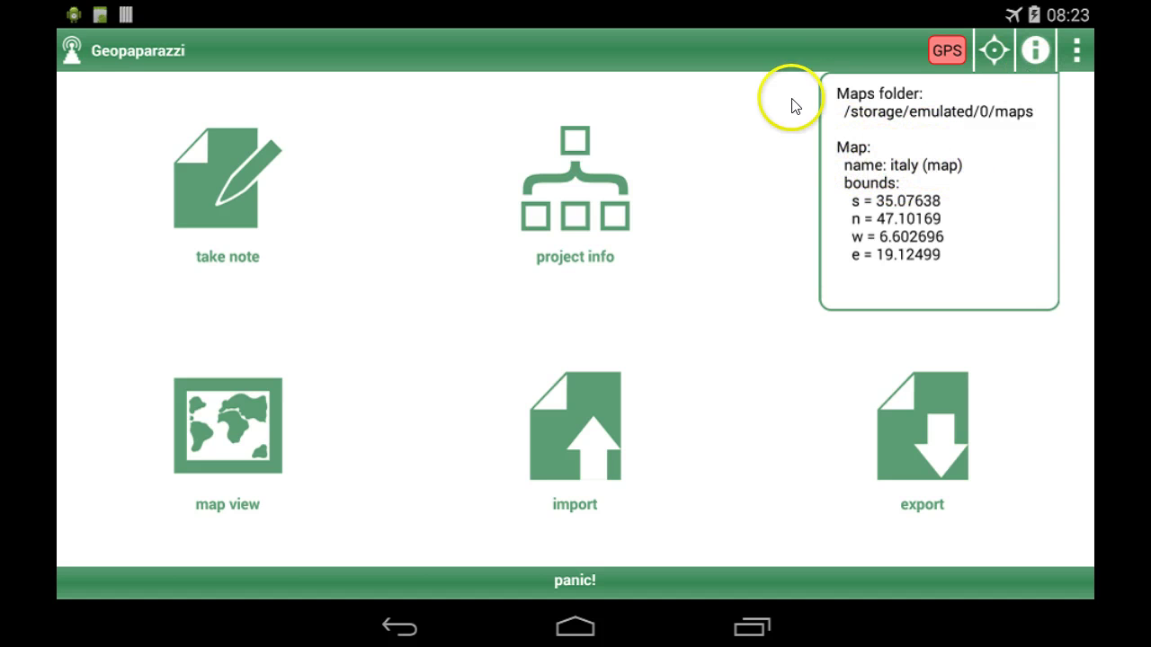
left_click(1000, 56)
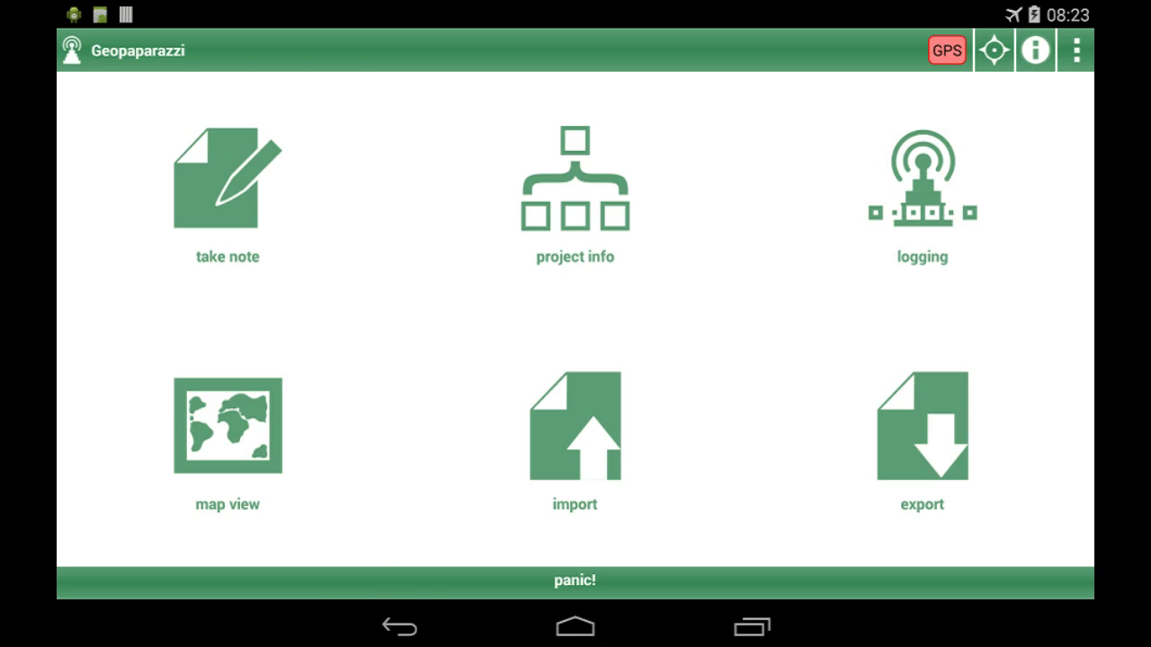
Open the current used maps folder setting and check its list of available folders
left_click(1076, 50)
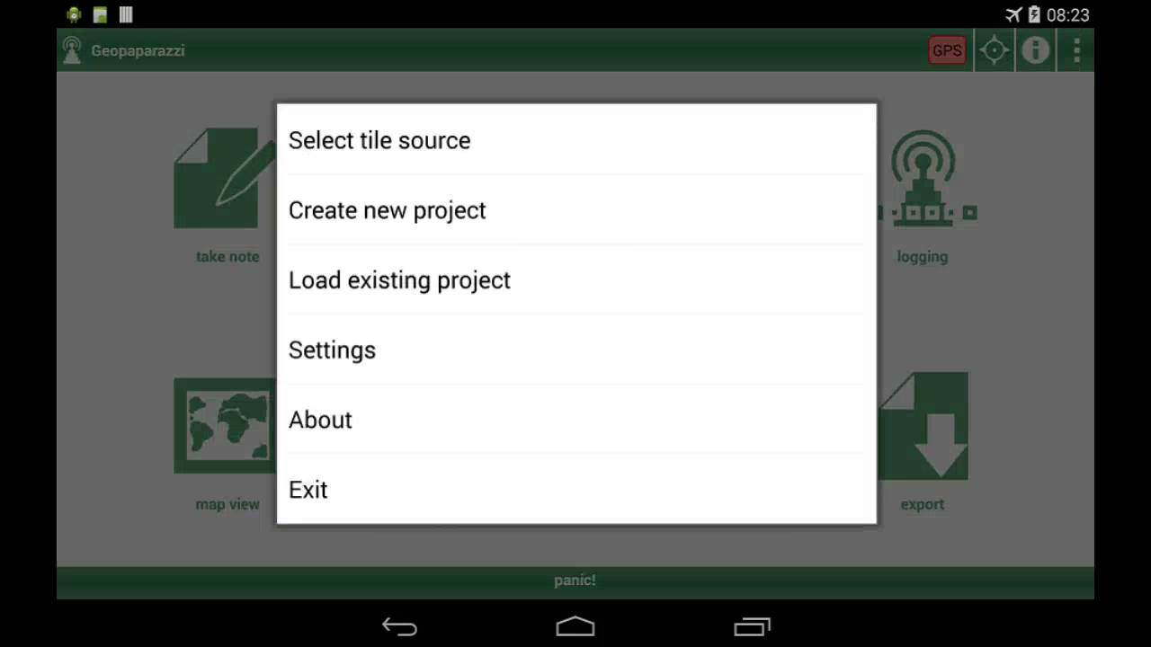
left_click(331, 350)
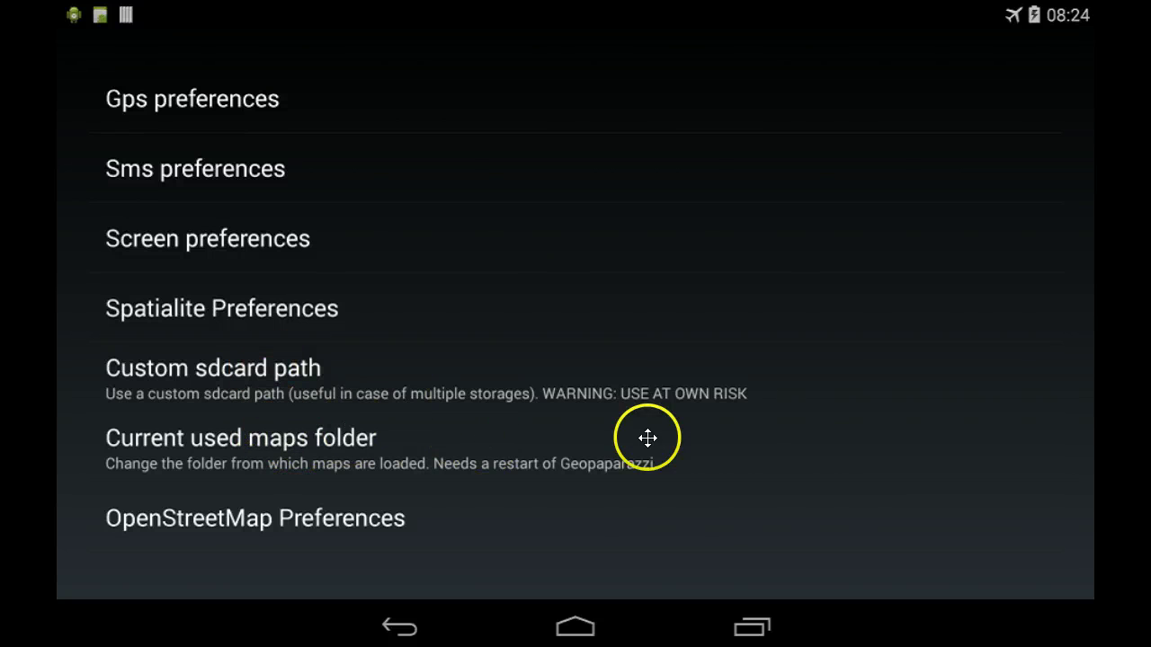
left_click(338, 443)
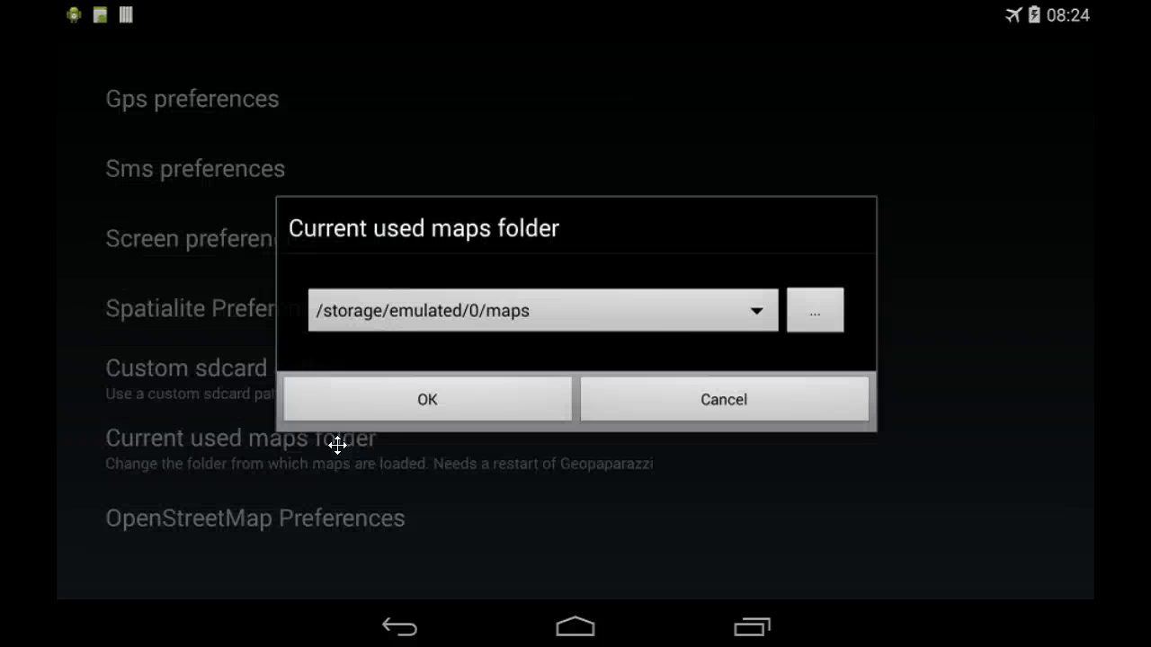
left_click(735, 314)
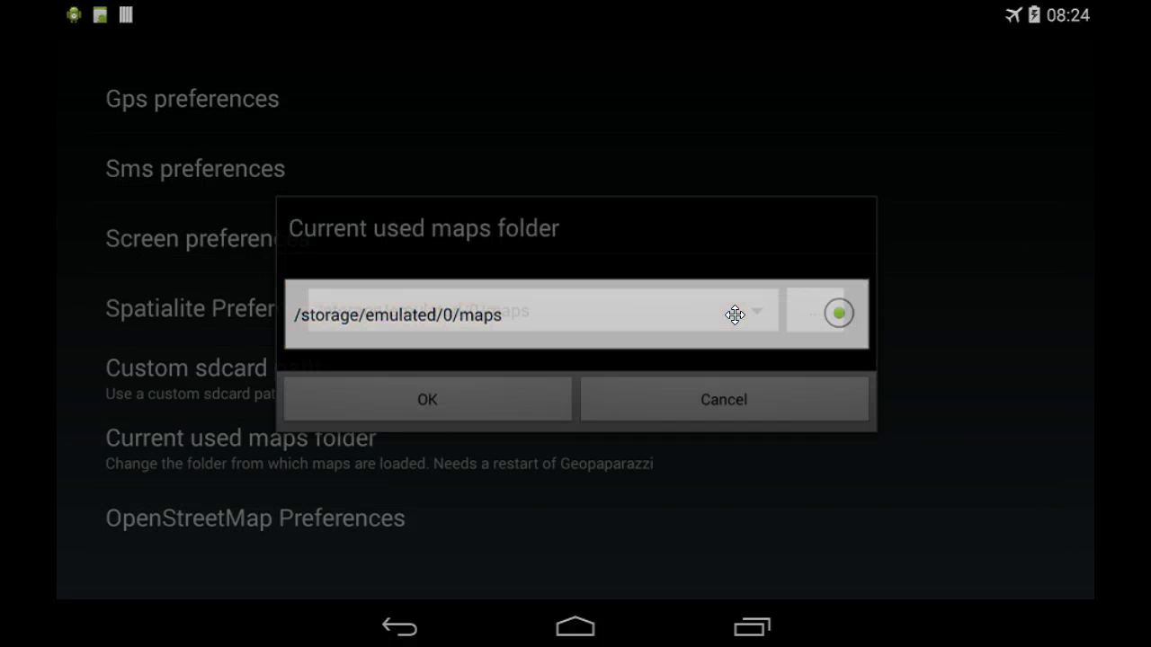
left_click(764, 236)
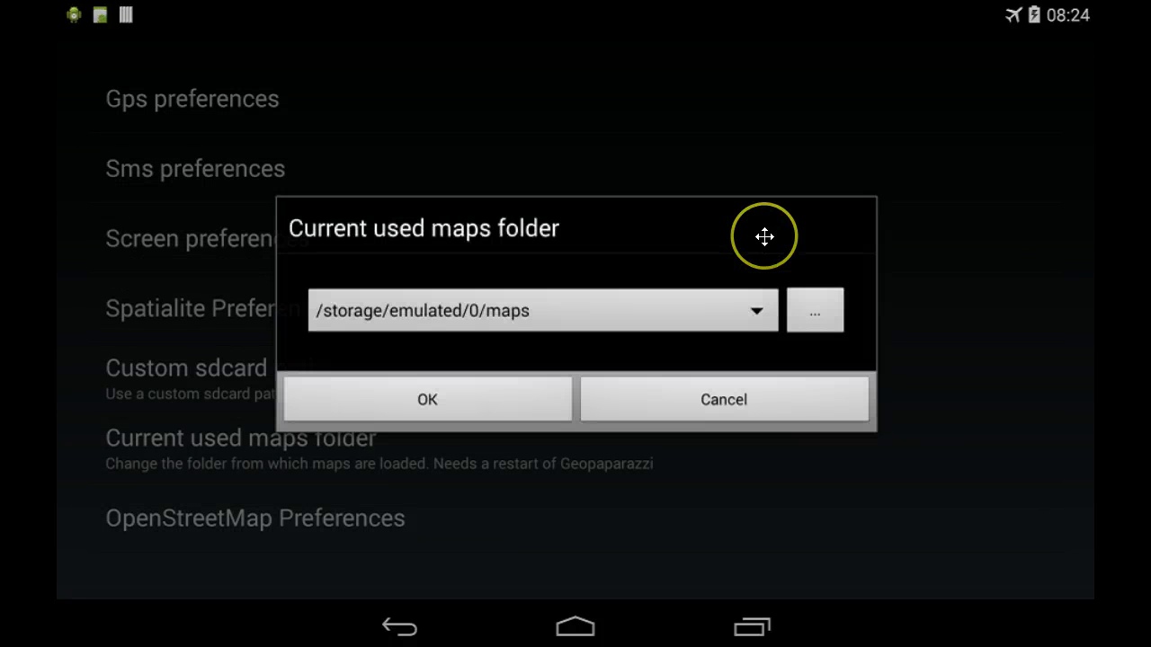
Set the current used maps folder to /storage/emulated/0/maps_bolzano and return to the main screen
left_click(817, 308)
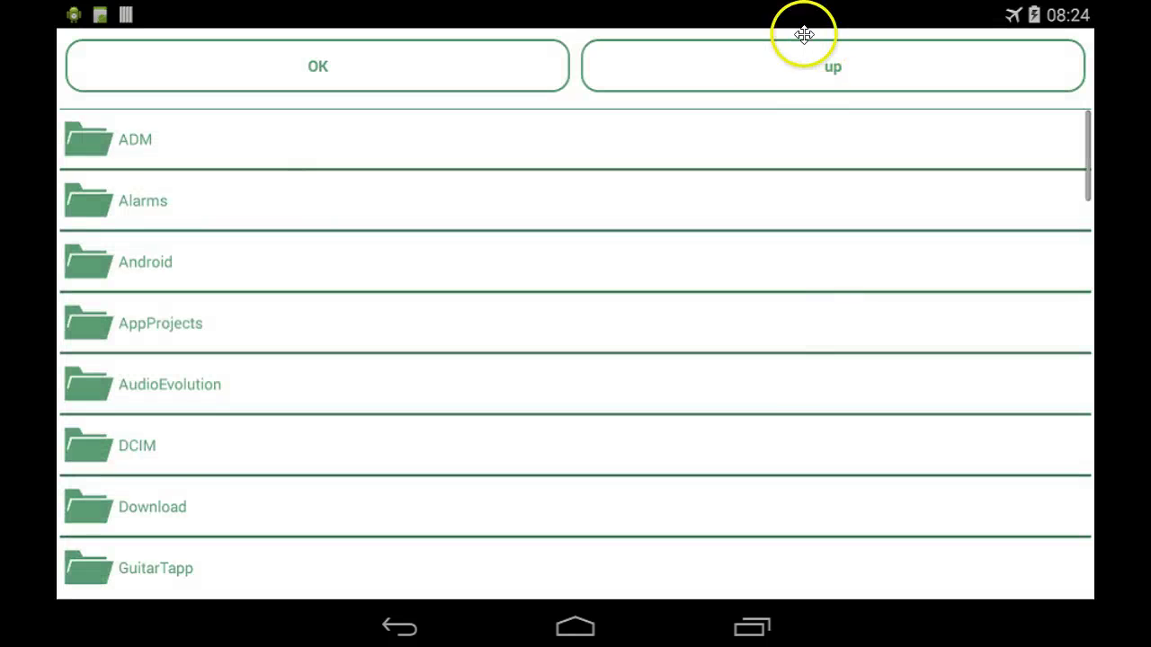
scroll(814, 368, "down", 5)
scroll(819, 354, "down", 7)
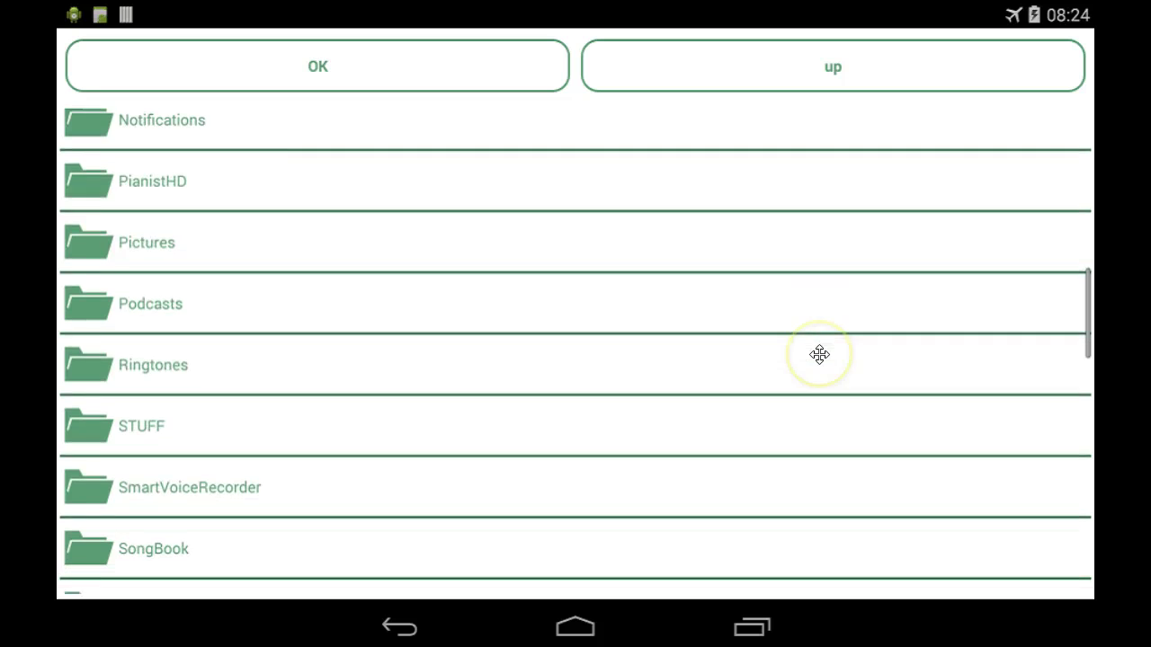
scroll(819, 354, "down", 6)
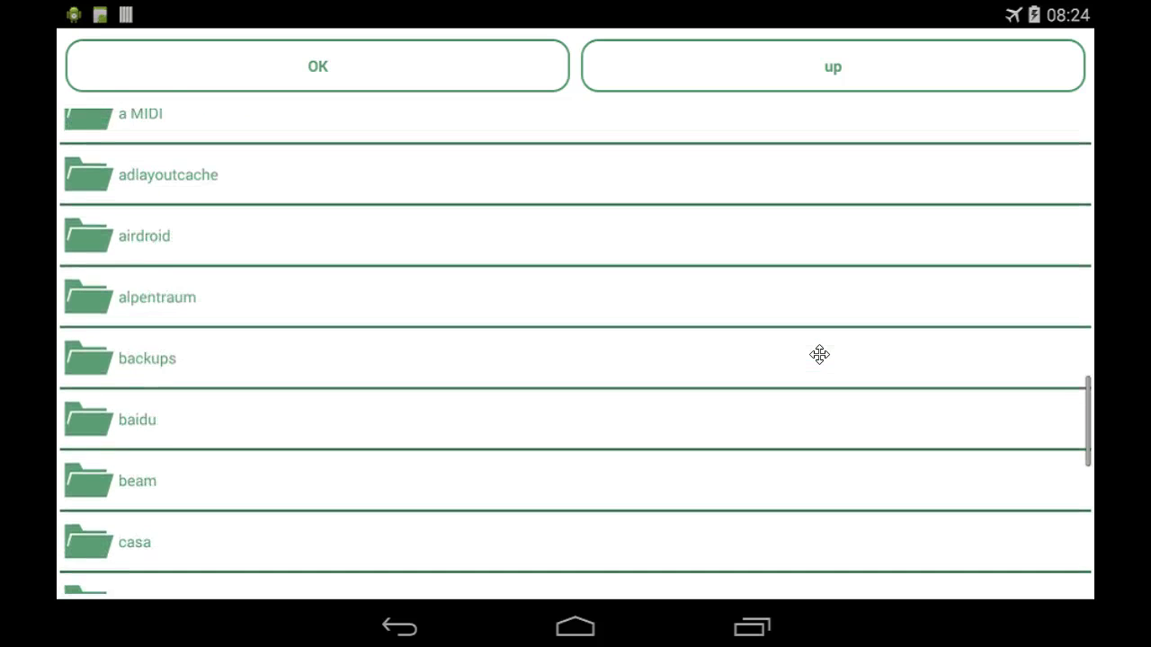
scroll(819, 355, "down", 4)
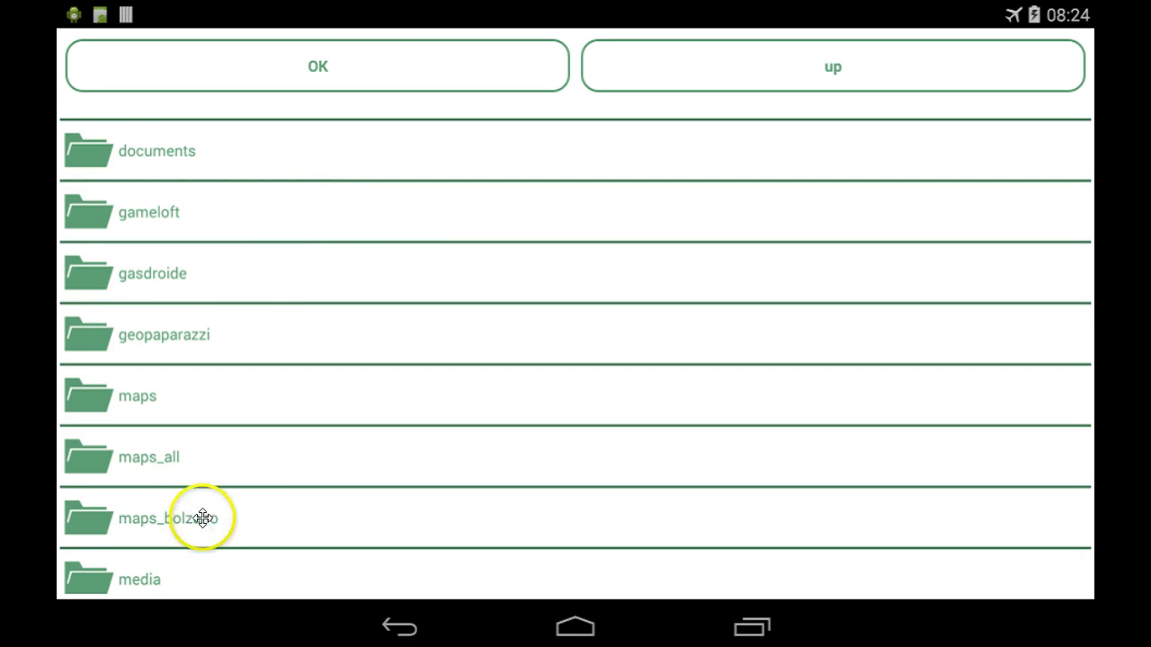
left_click(191, 509)
left_click(378, 64)
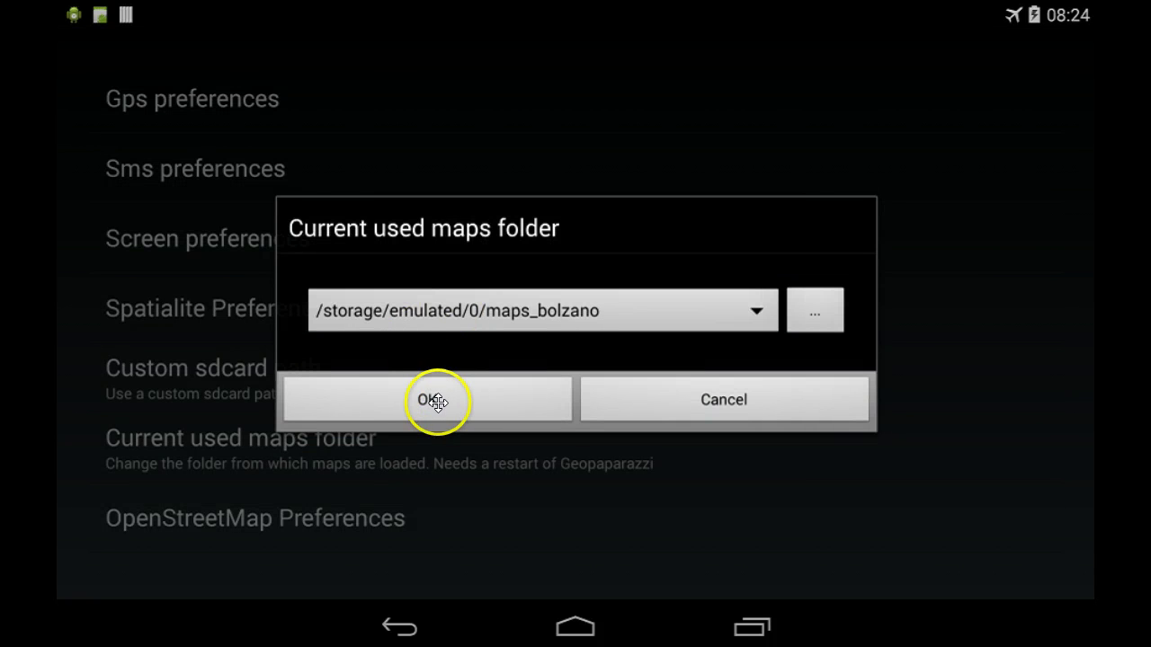
left_click(461, 410)
left_click(400, 627)
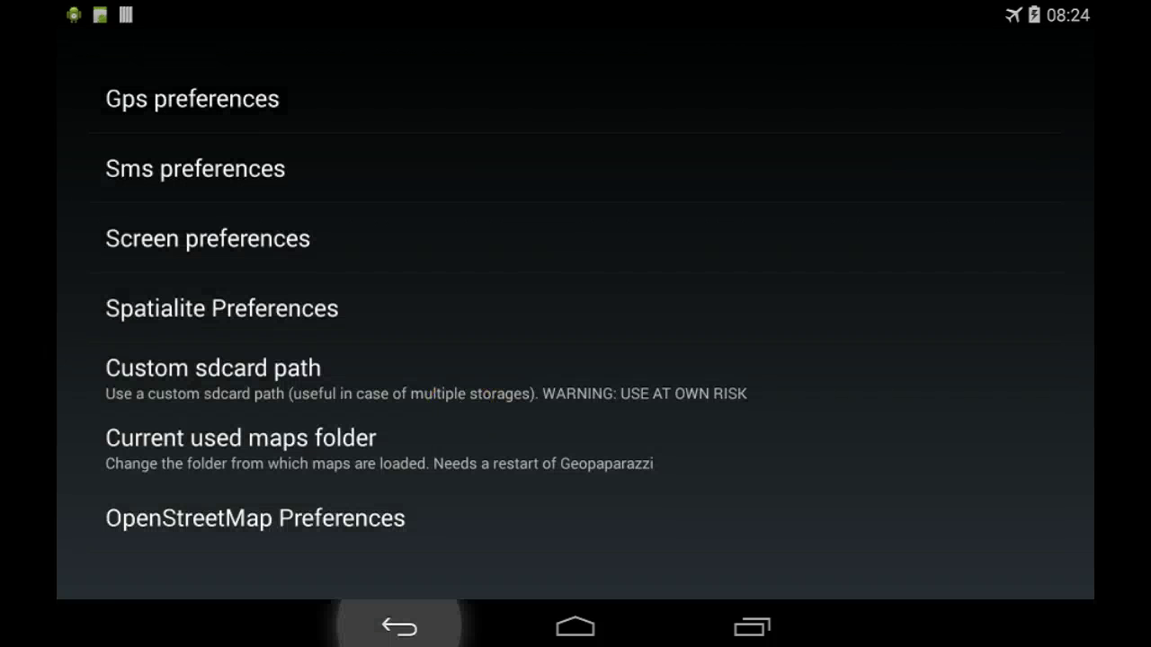
Exit and restart Geopaparazzi without enabling GPS, and check the maps folder and map details in the application info
left_click(1076, 50)
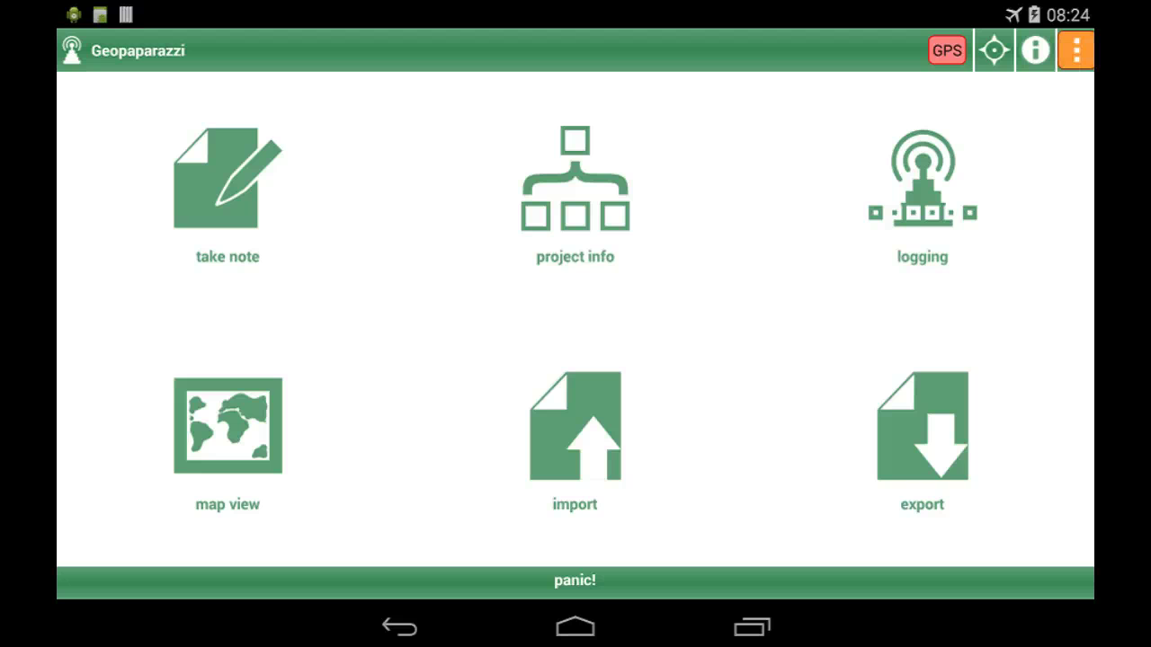
left_click(575, 489)
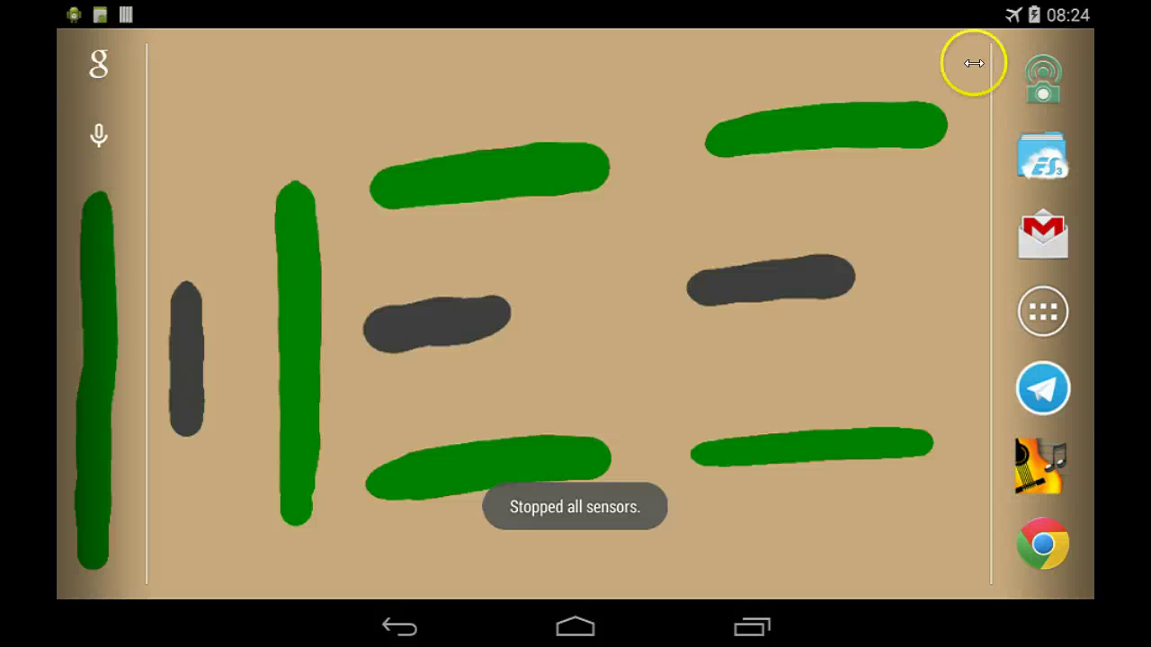
left_click(1039, 88)
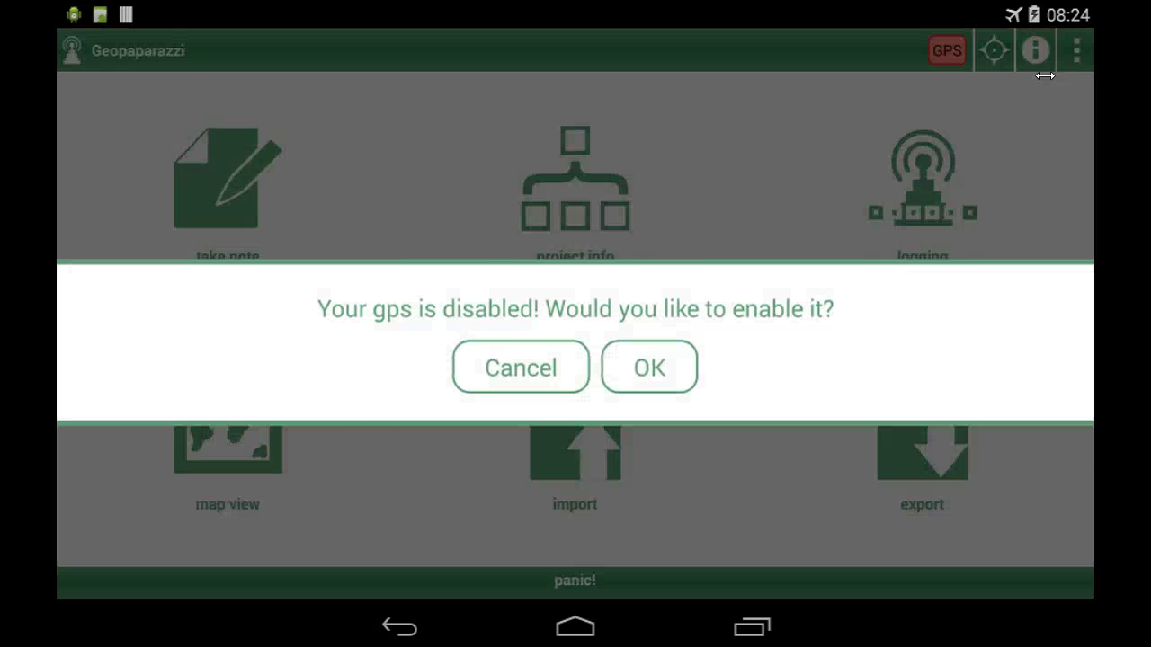
left_click(550, 348)
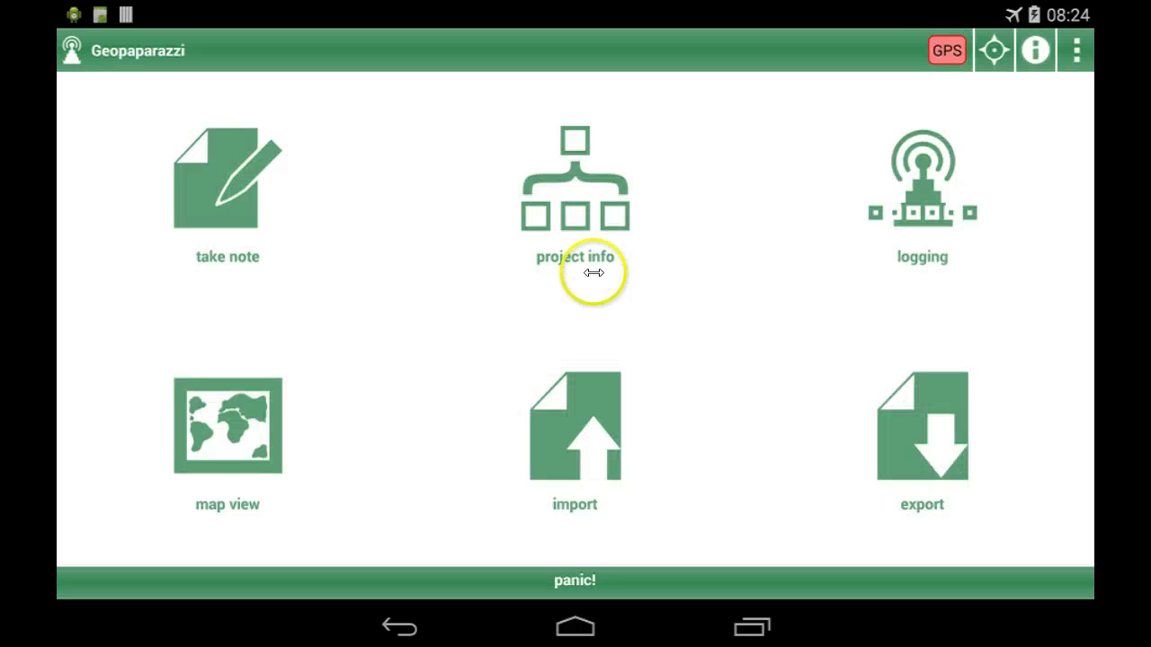
left_click(1035, 50)
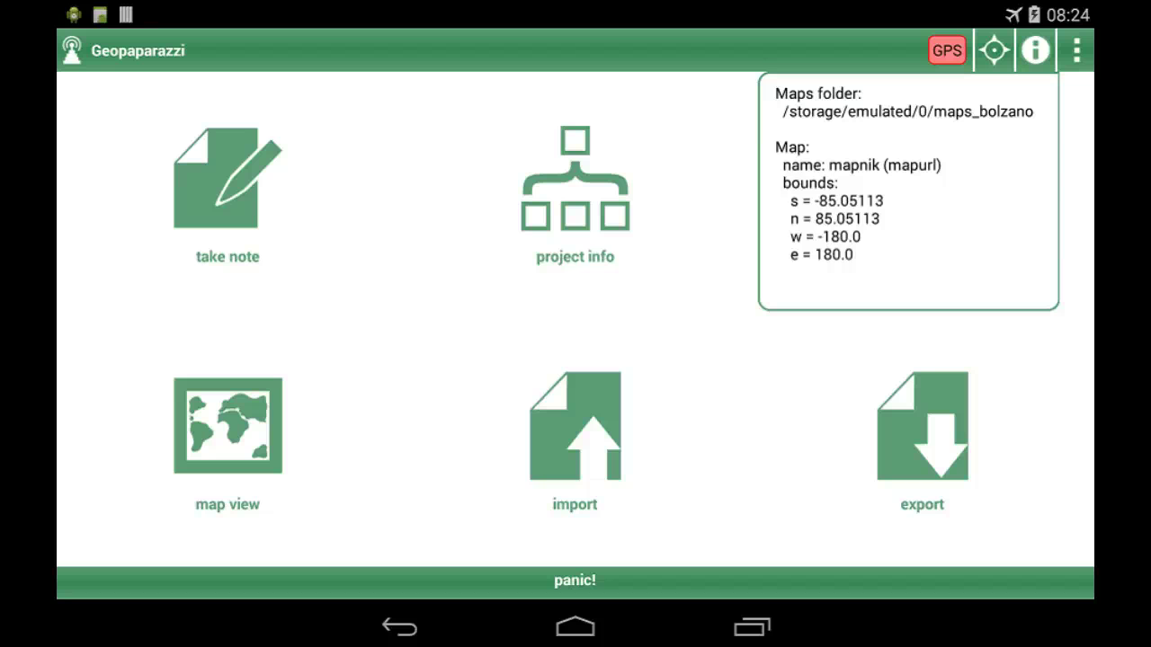
key("Escape")
Open the tile source selection to check the sources available in the maps_bolzano folder, and return to the main screen
left_click(1077, 51)
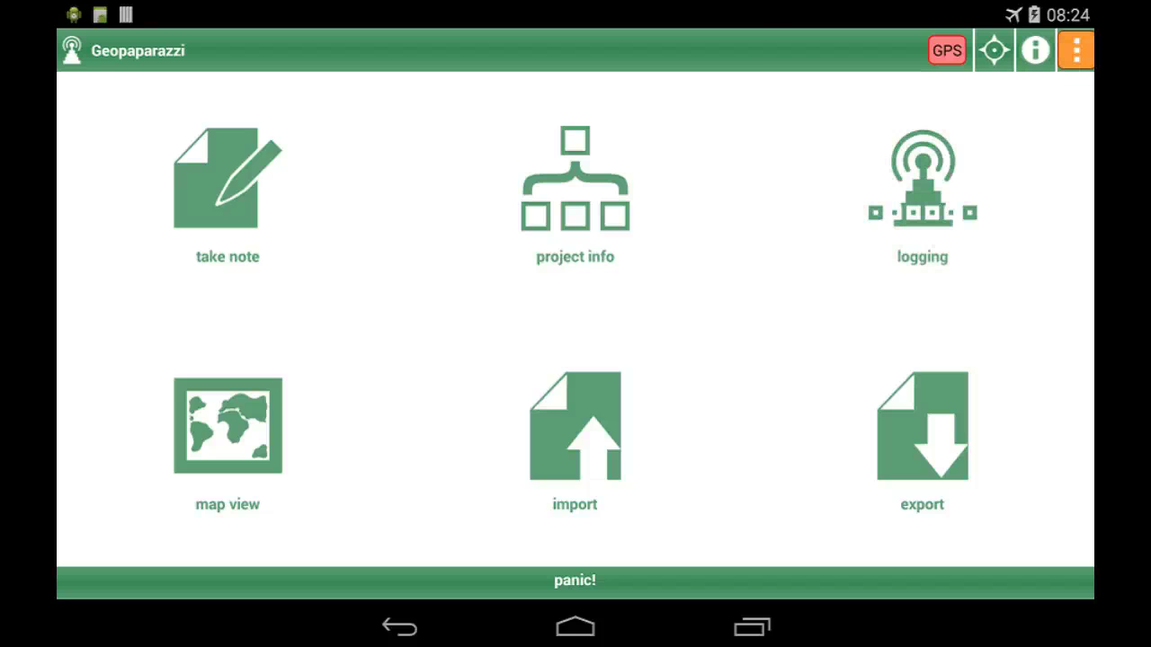
left_click(379, 140)
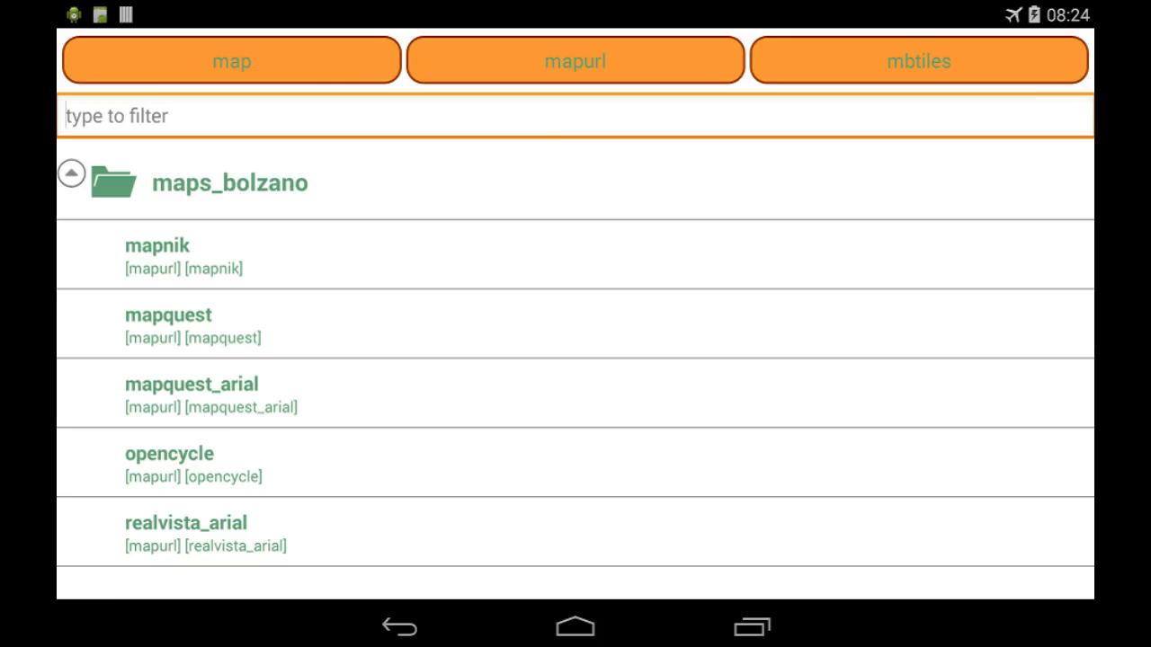
left_click(399, 627)
left_click(1076, 50)
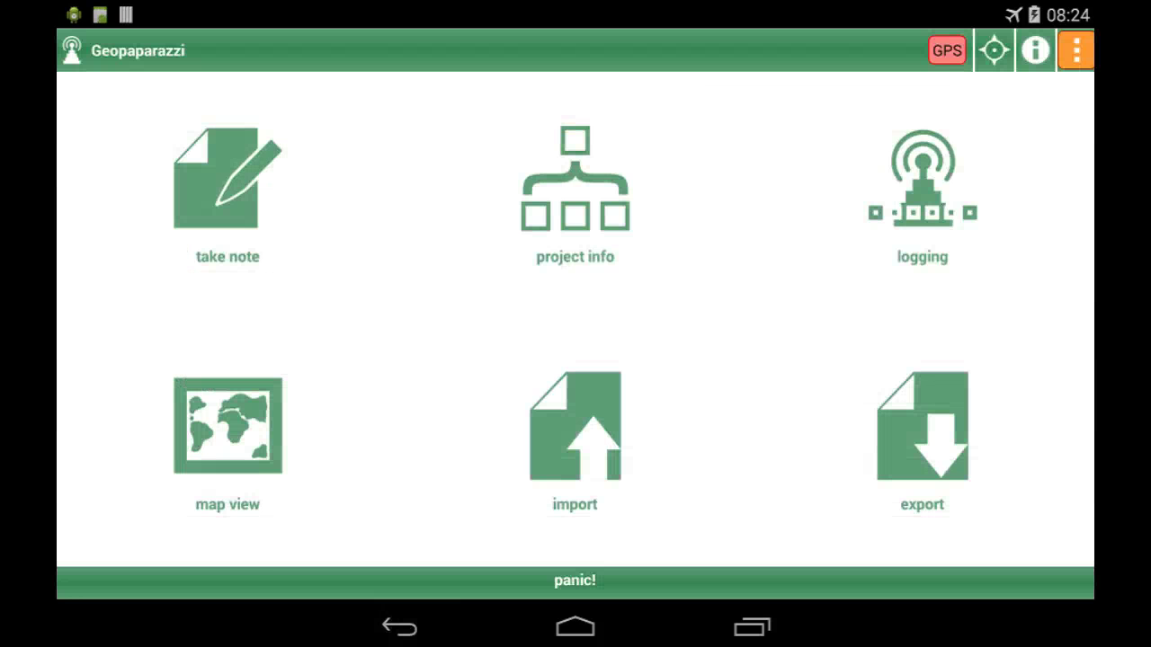
key("Escape")
Open the map view to check the Spatialite layers drawn on it, and return to the main screen
left_click(228, 418)
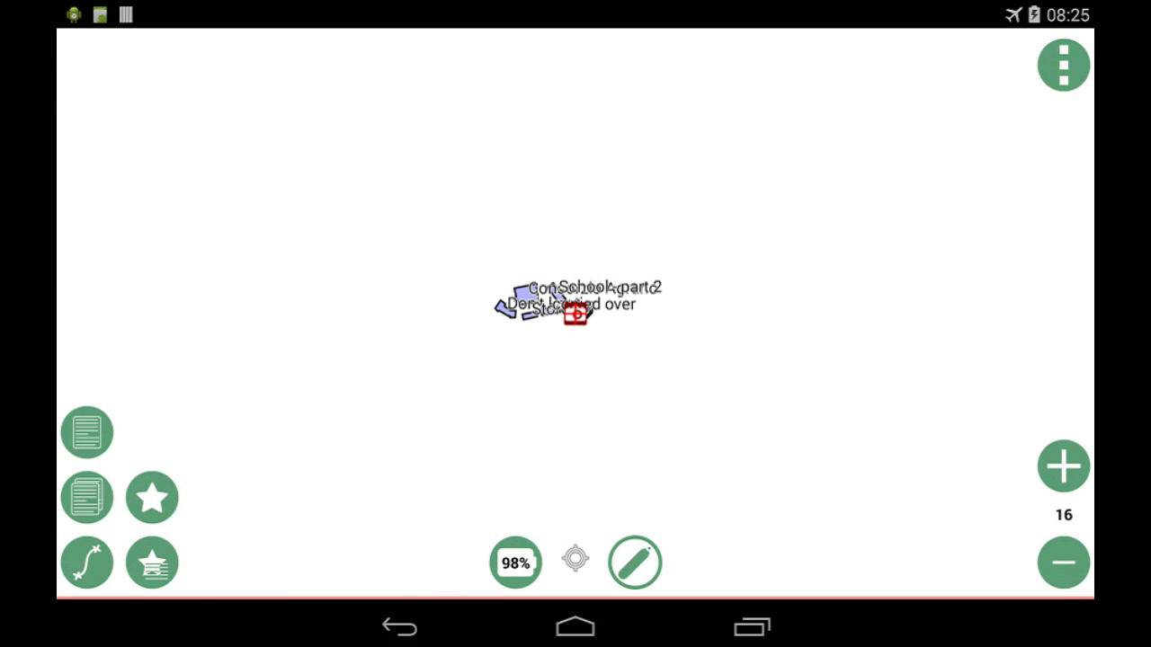
left_click(399, 626)
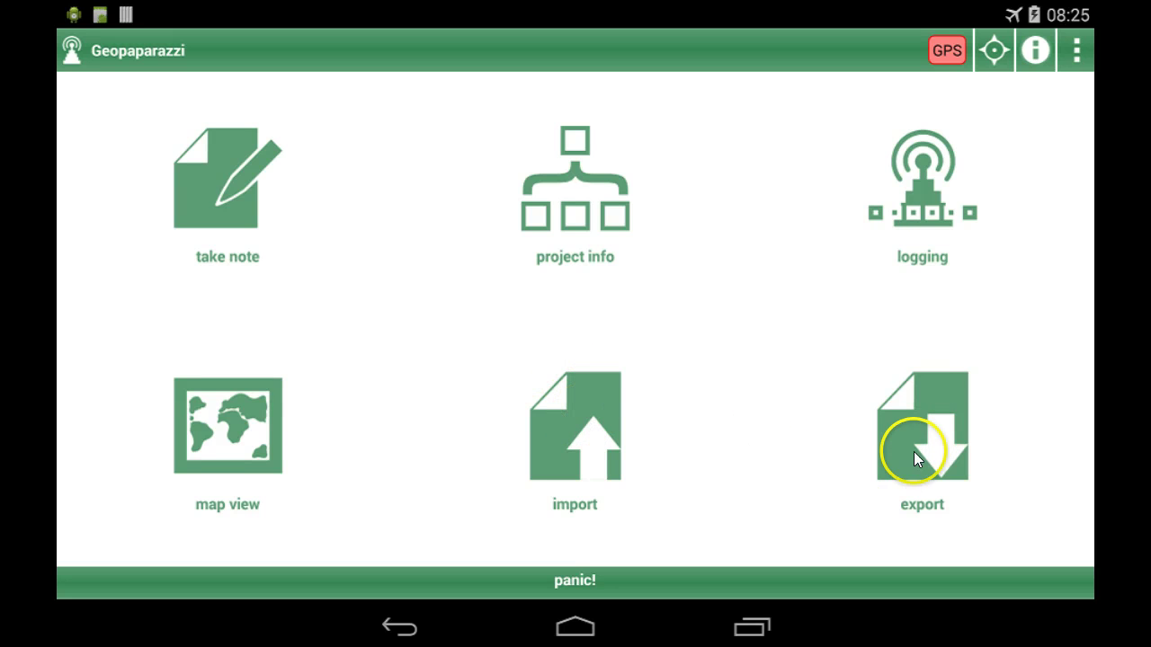
Exit Geopaparazzi to the Android home screen
left_click(1079, 50)
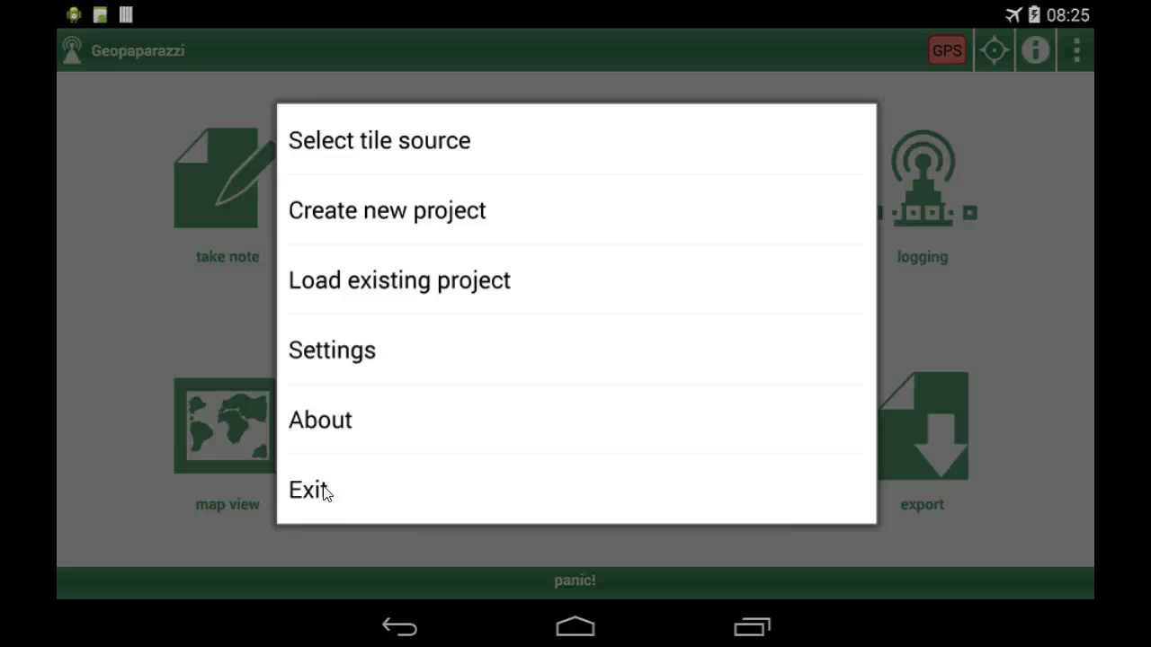
left_click(323, 492)
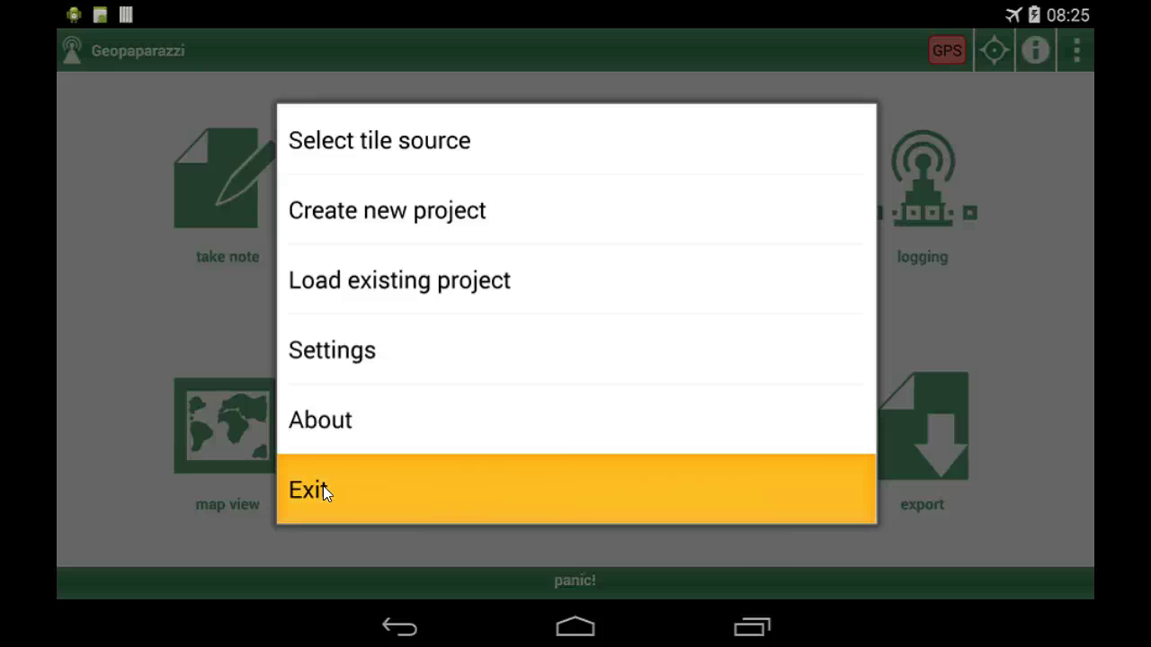
left_click(564, 612)
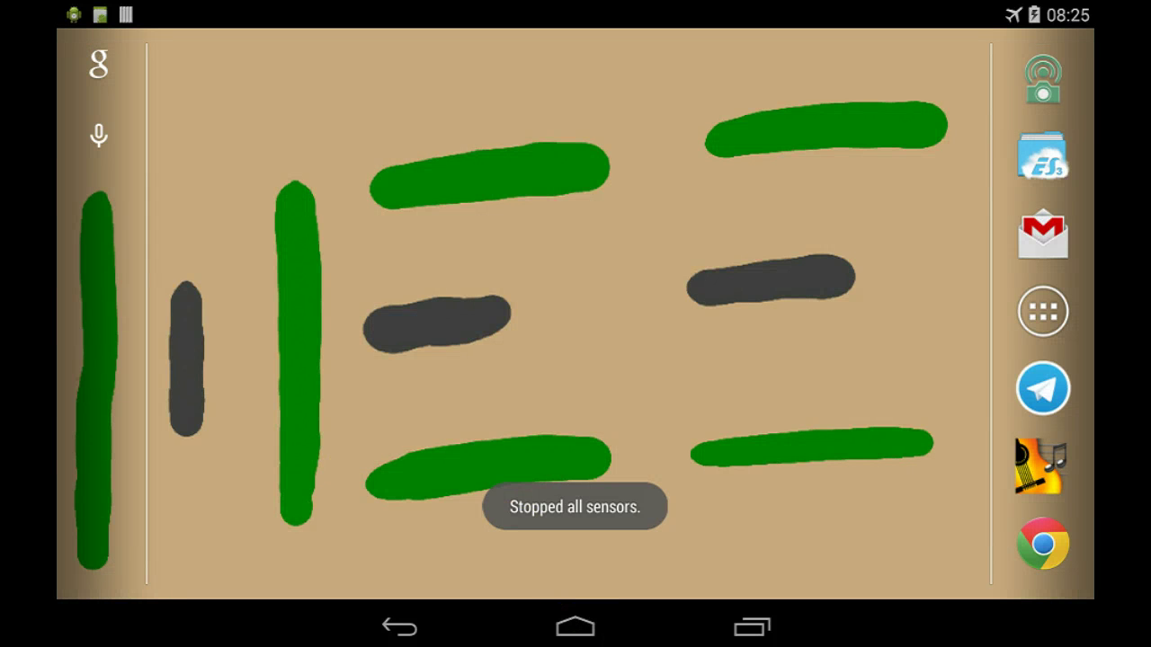